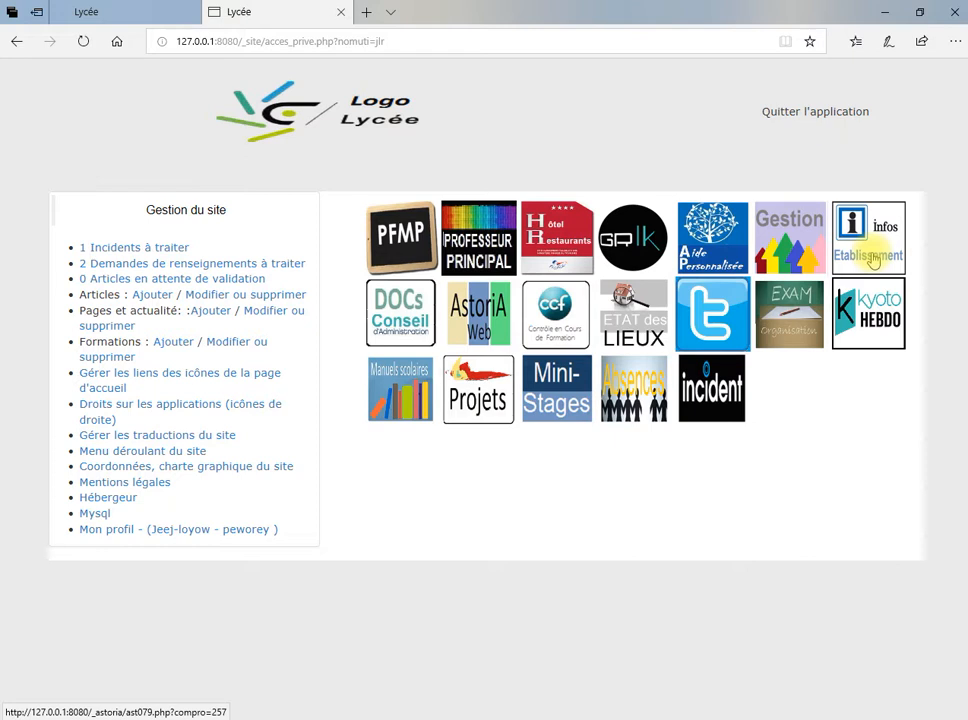
Open the establishment information and its list of diplomas, référentiels and CCF documents.
click(873, 259)
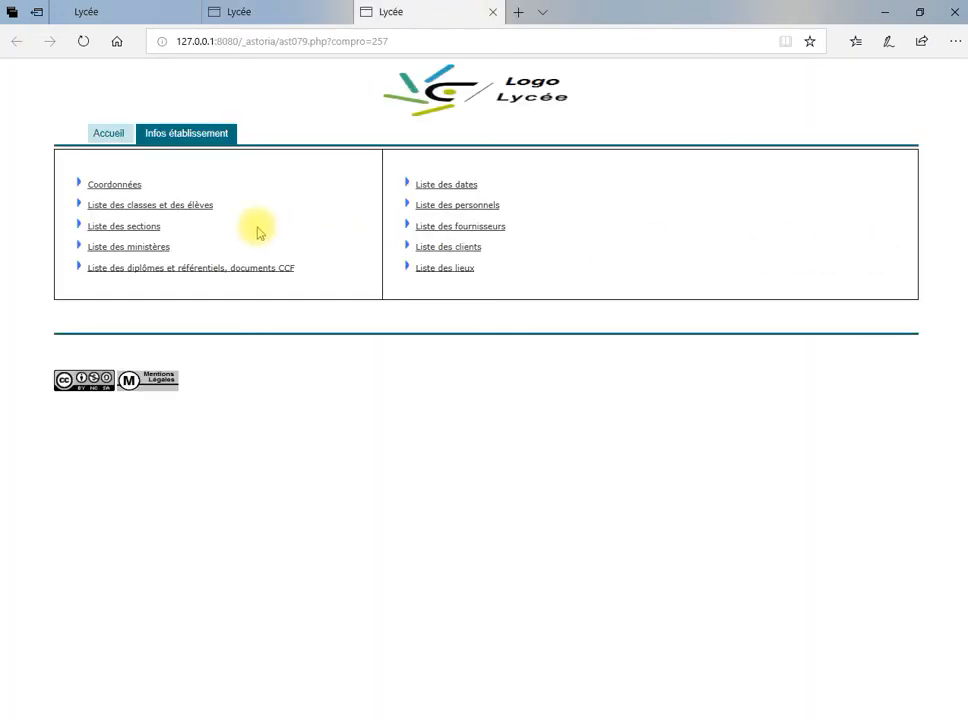
click(212, 268)
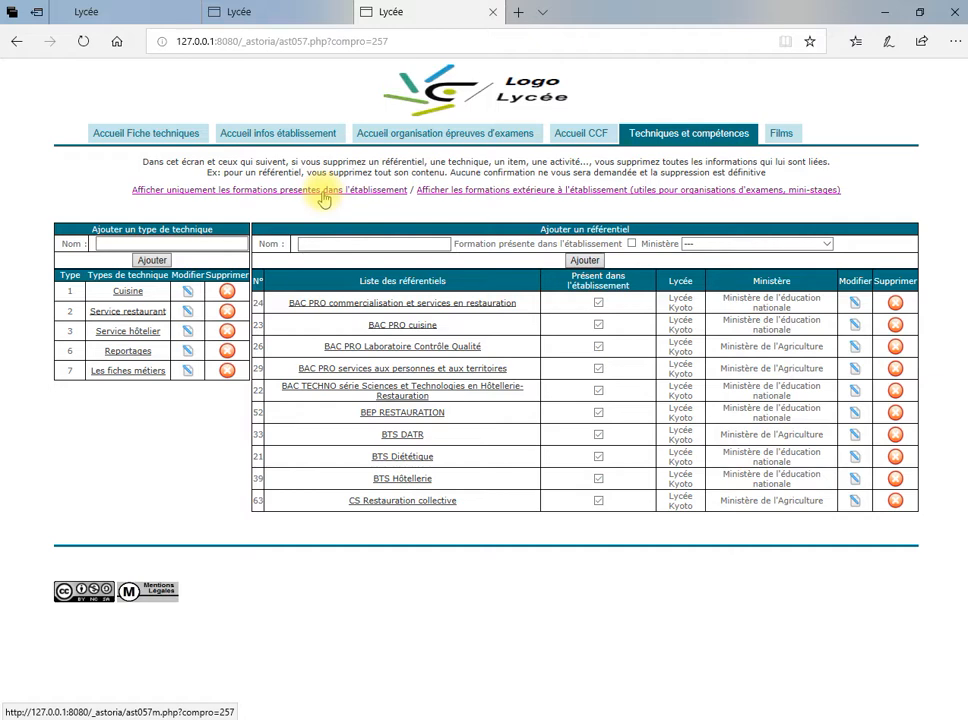
Compare the référentiels for formations outside the establishment with those for formations present in it, ending on the latter.
click(576, 199)
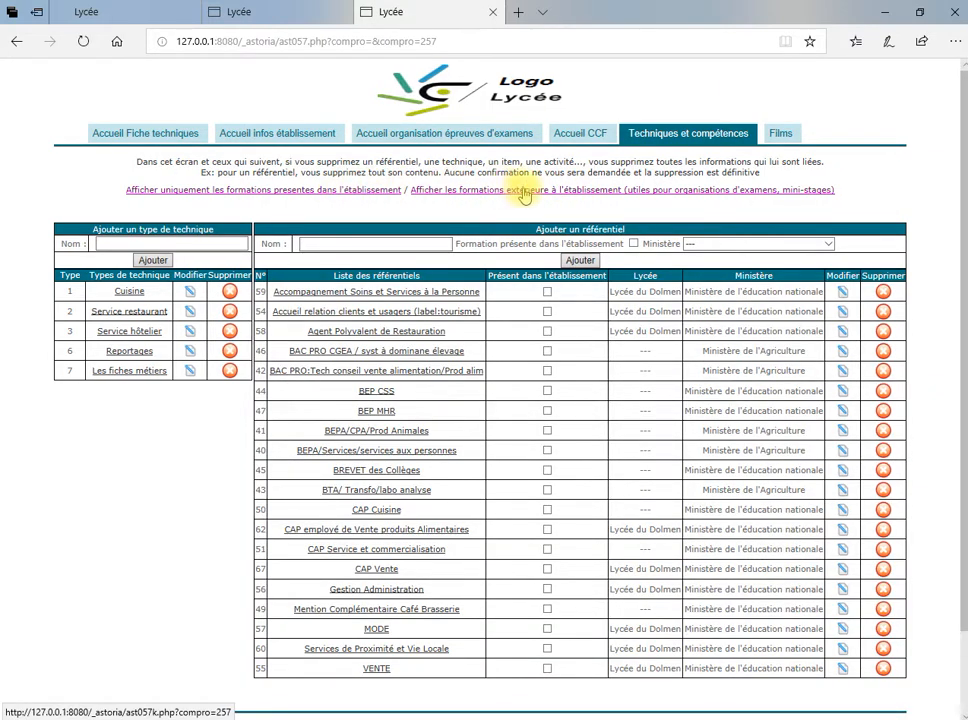
click(281, 190)
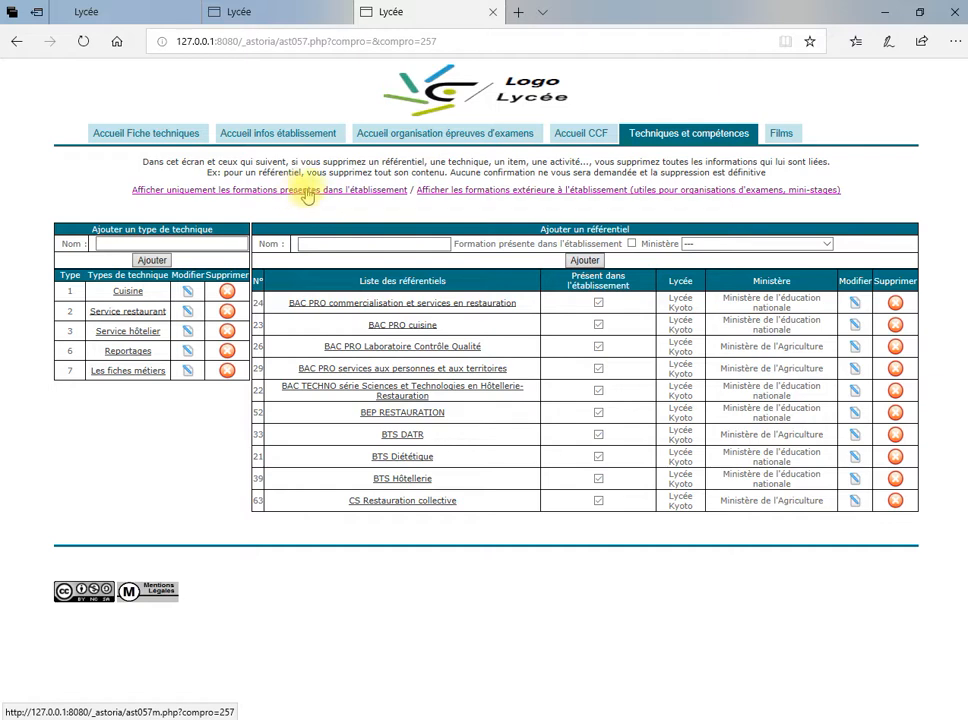
click(547, 197)
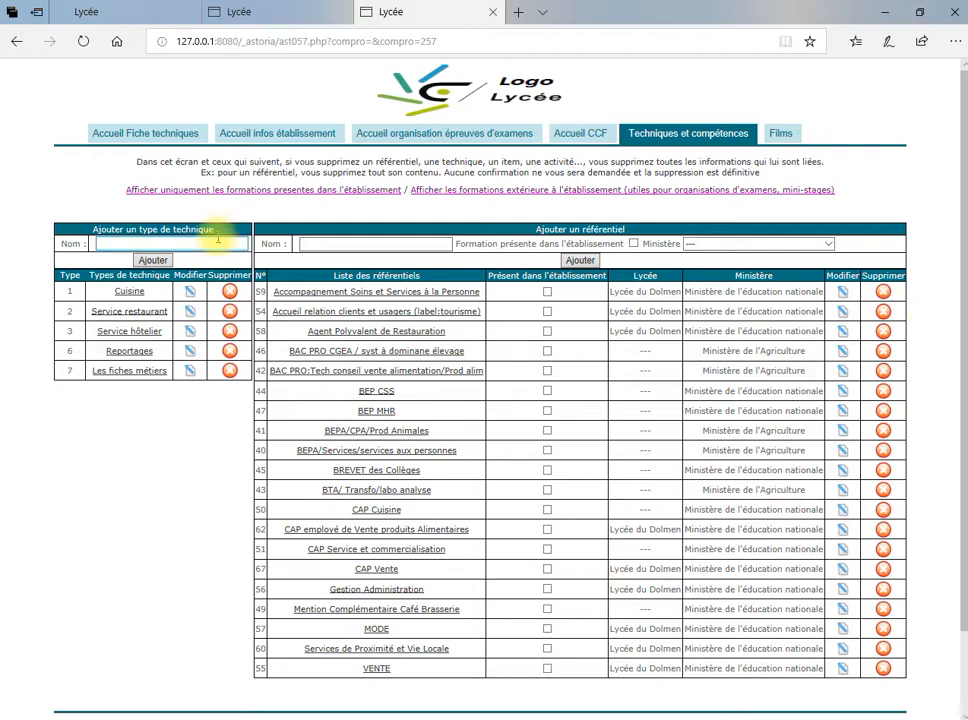
click(319, 192)
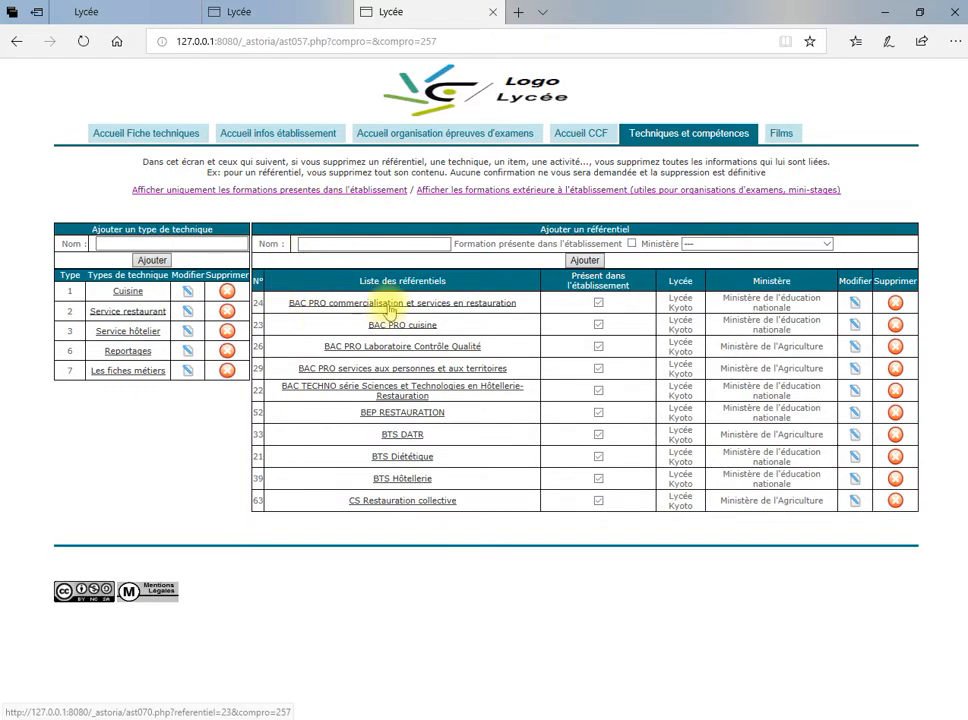
Add a référentiel named aaaaa, marked as present in the establishment and attached to the Ministère de l'éducation nationale.
click(388, 243)
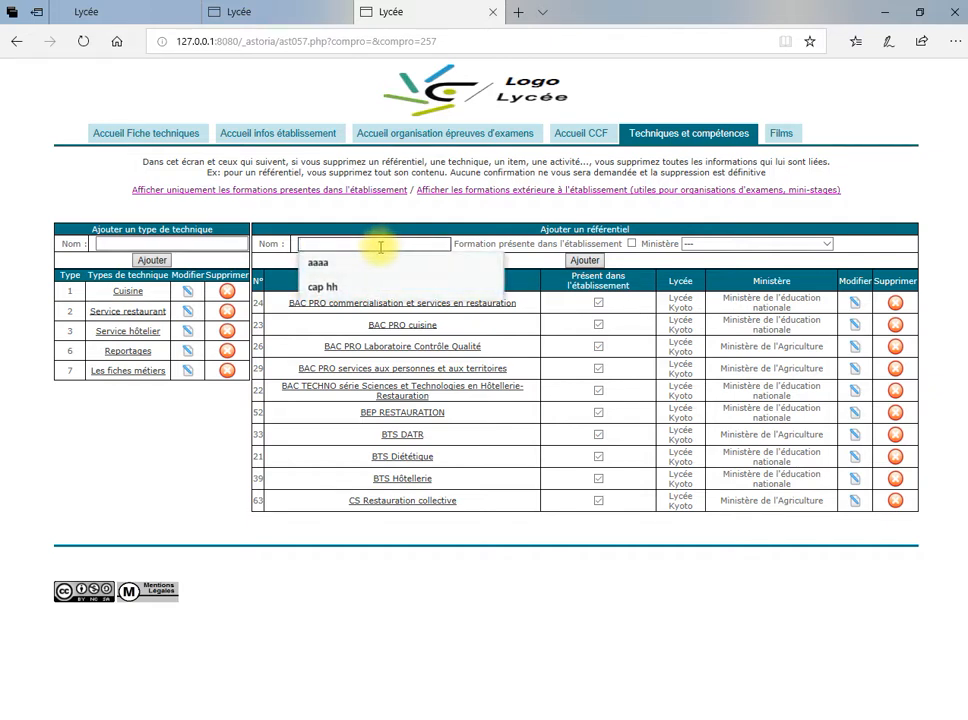
text(aaaa)
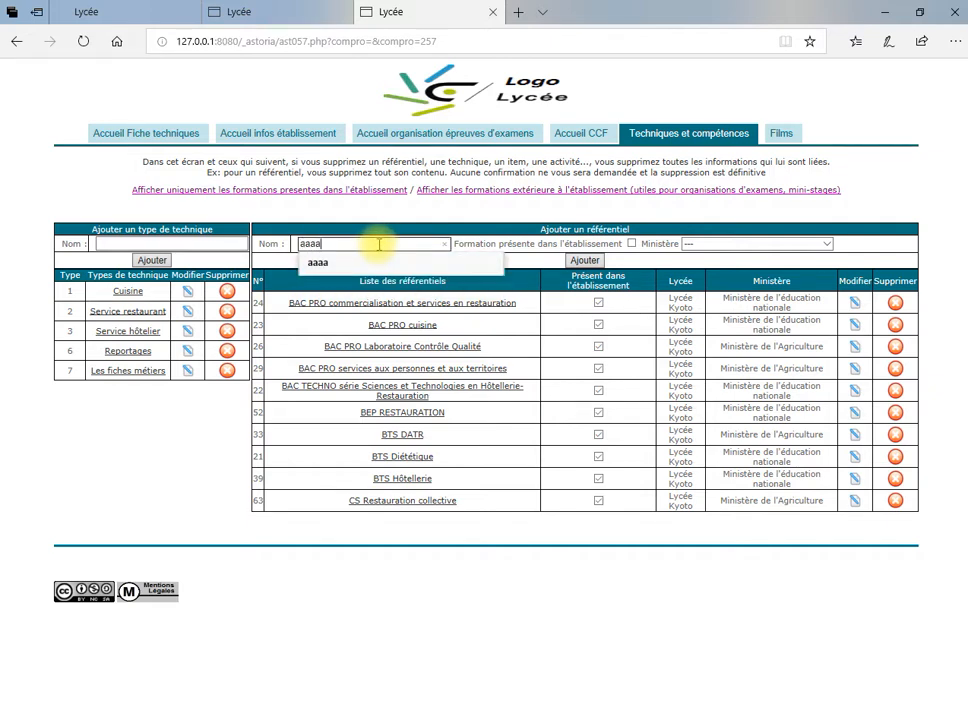
text(a)
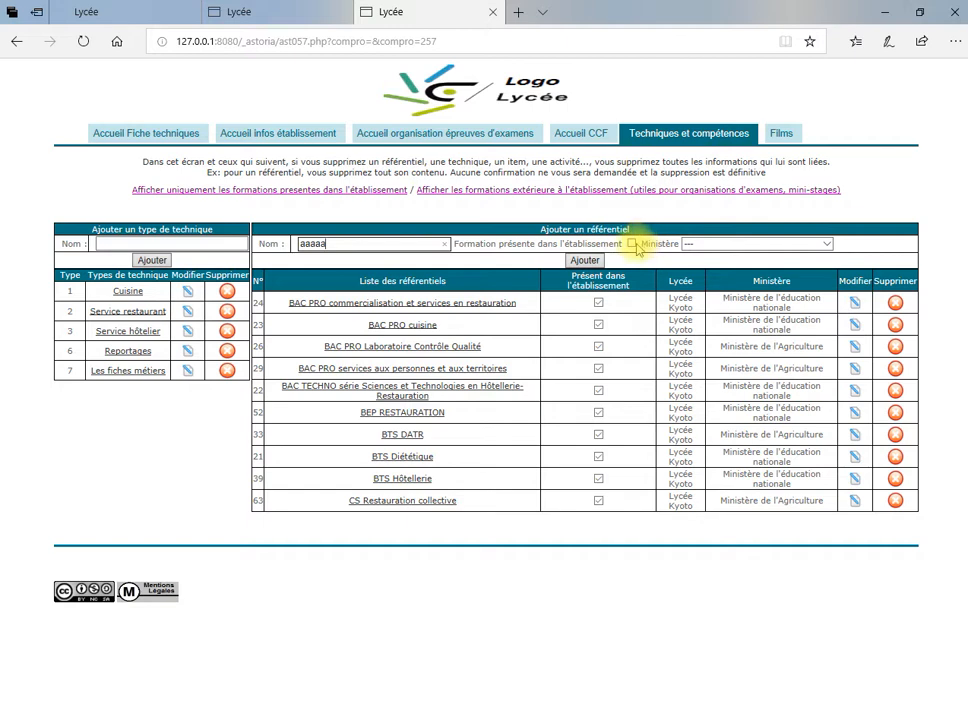
click(653, 246)
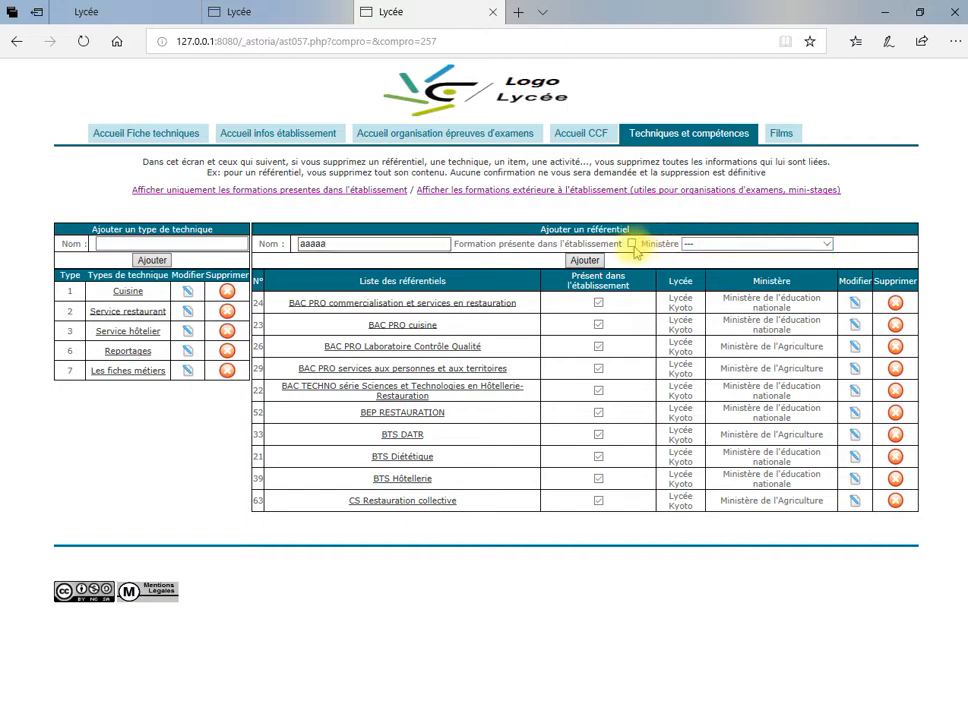
click(818, 244)
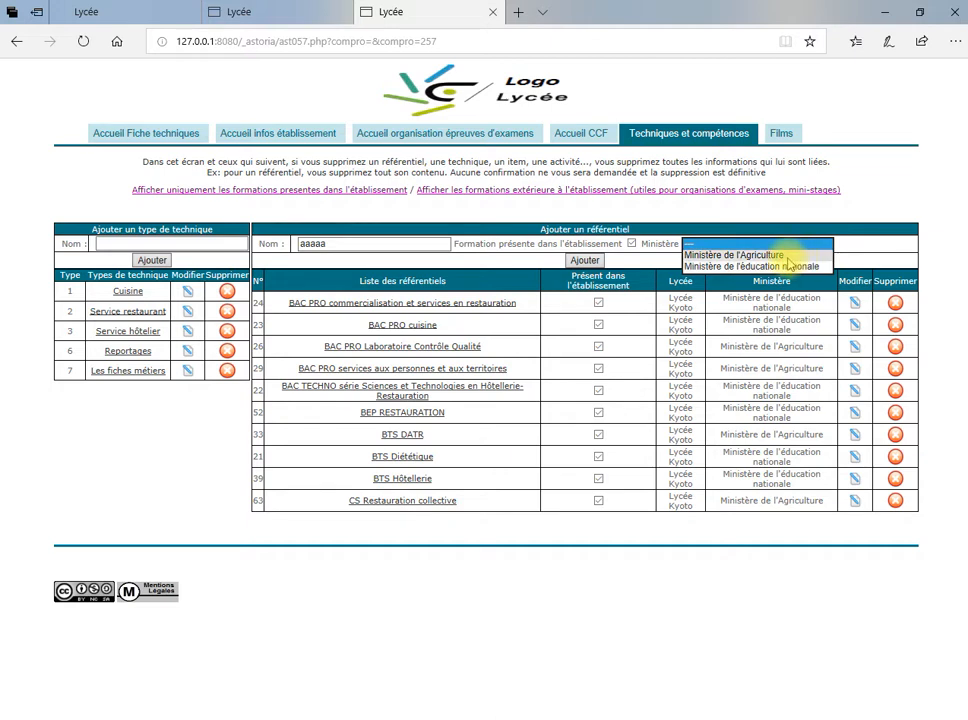
click(790, 266)
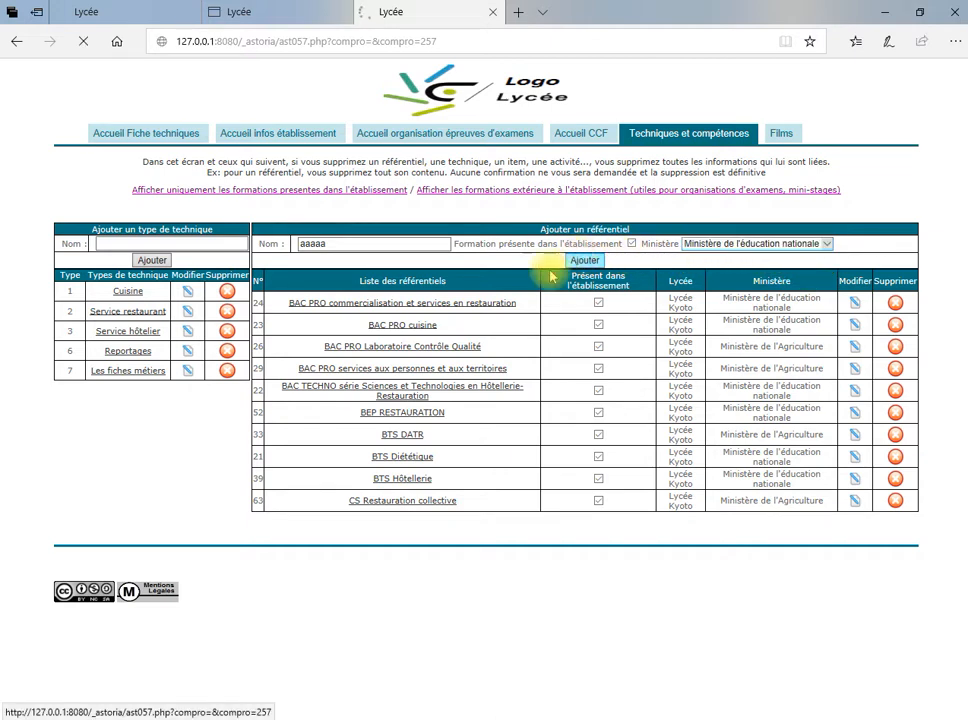
click(580, 261)
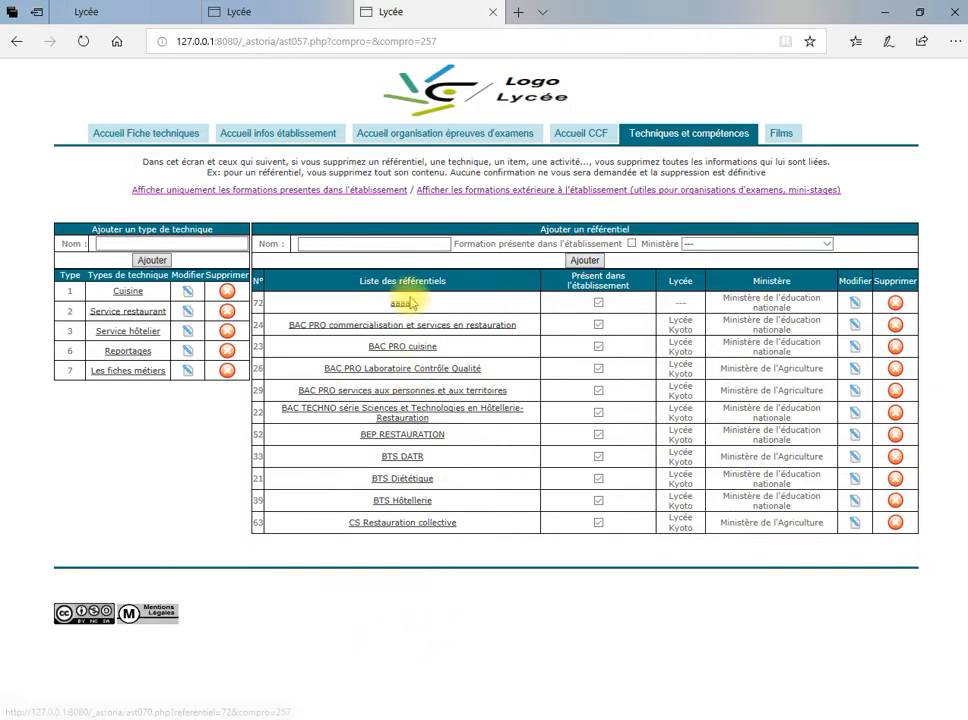
Set the aaaaa référentiel's establishment to Lycée Kyoto and save it, and delete that référentiel from the list.
click(856, 313)
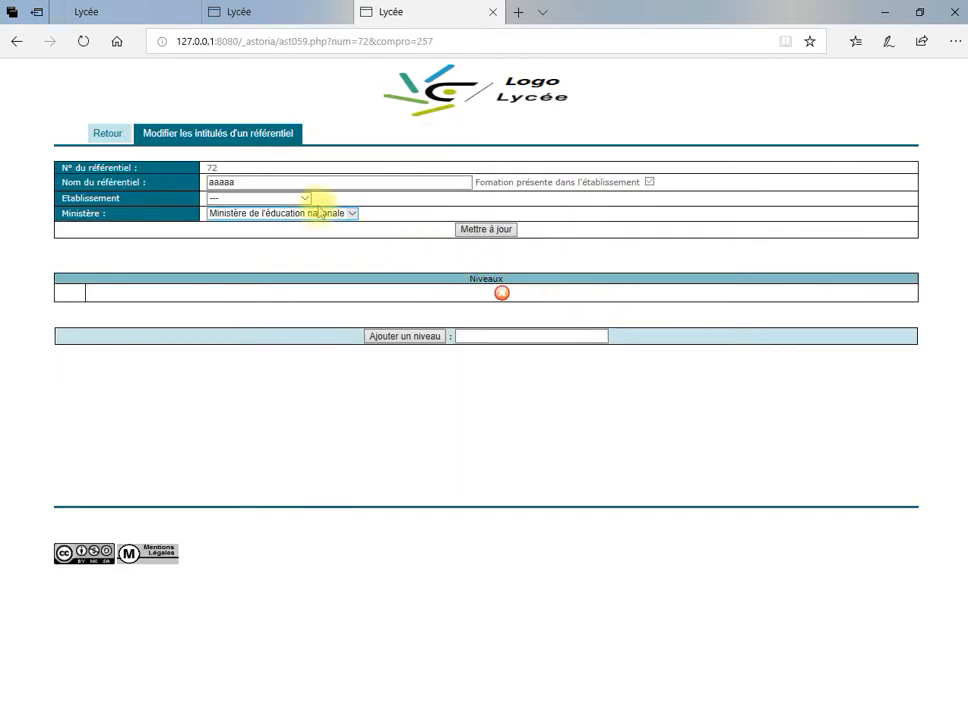
click(305, 197)
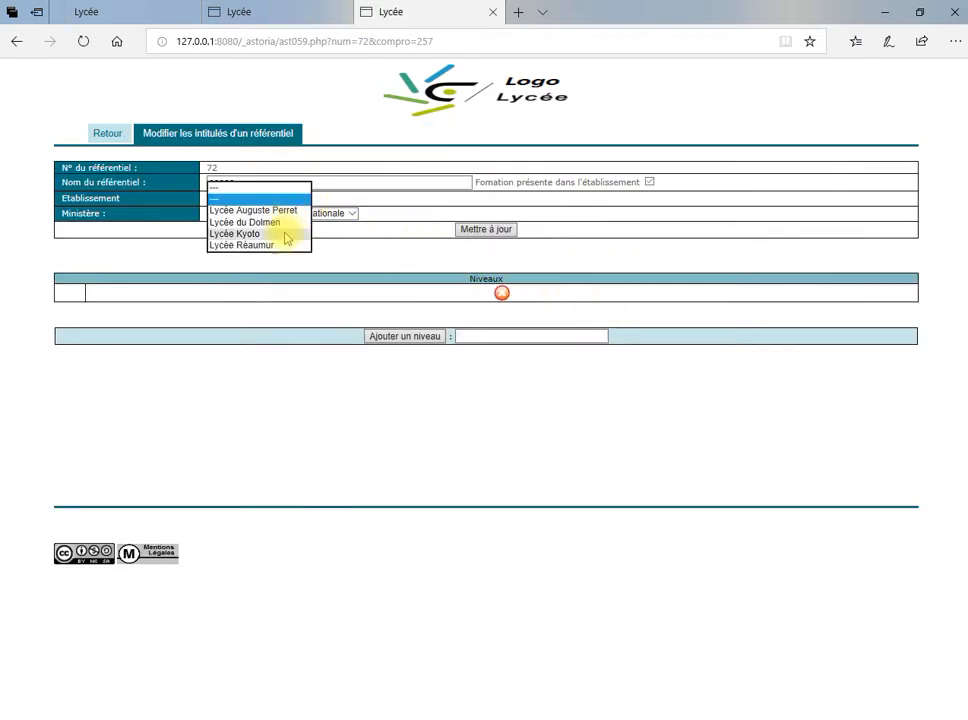
click(286, 236)
click(500, 233)
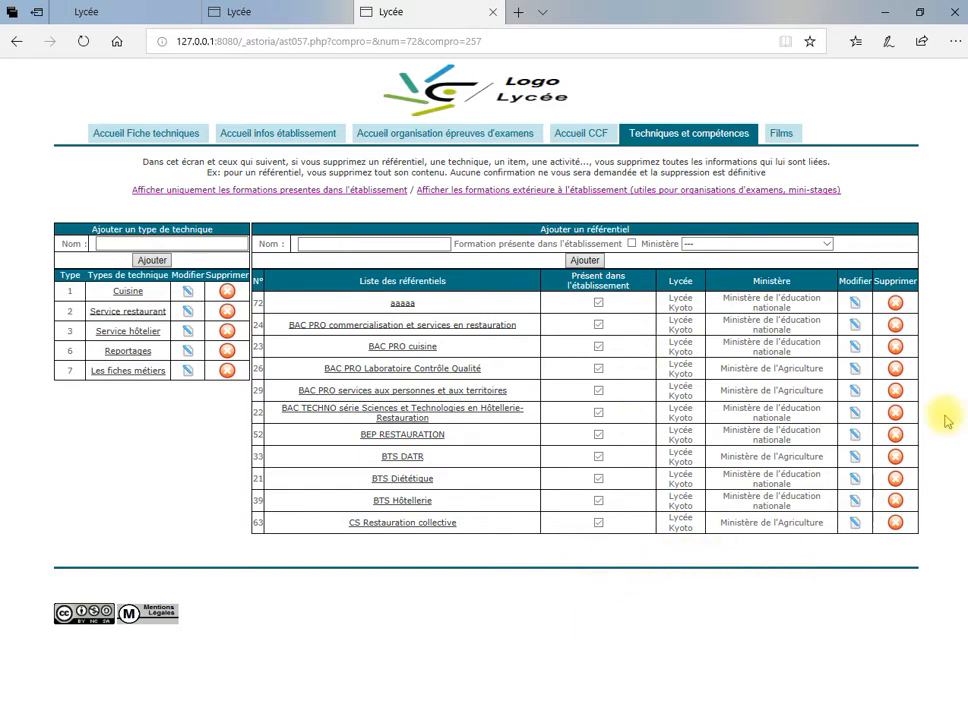
click(895, 304)
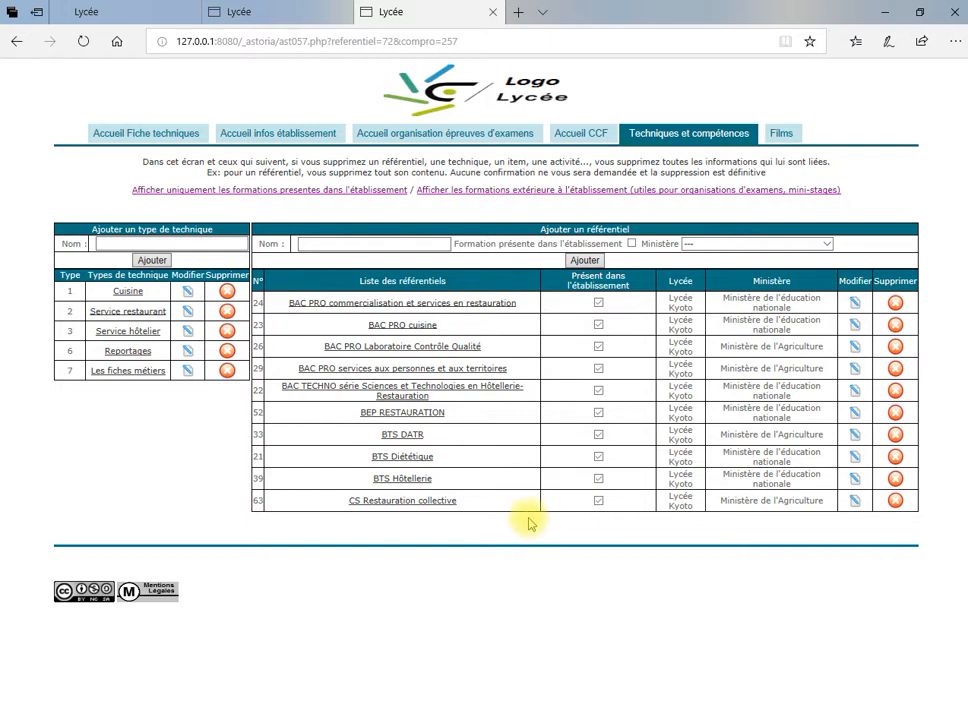
Open the BAC PRO commercialisation et services en restauration référentiel and review its poles, competences and activities.
click(412, 309)
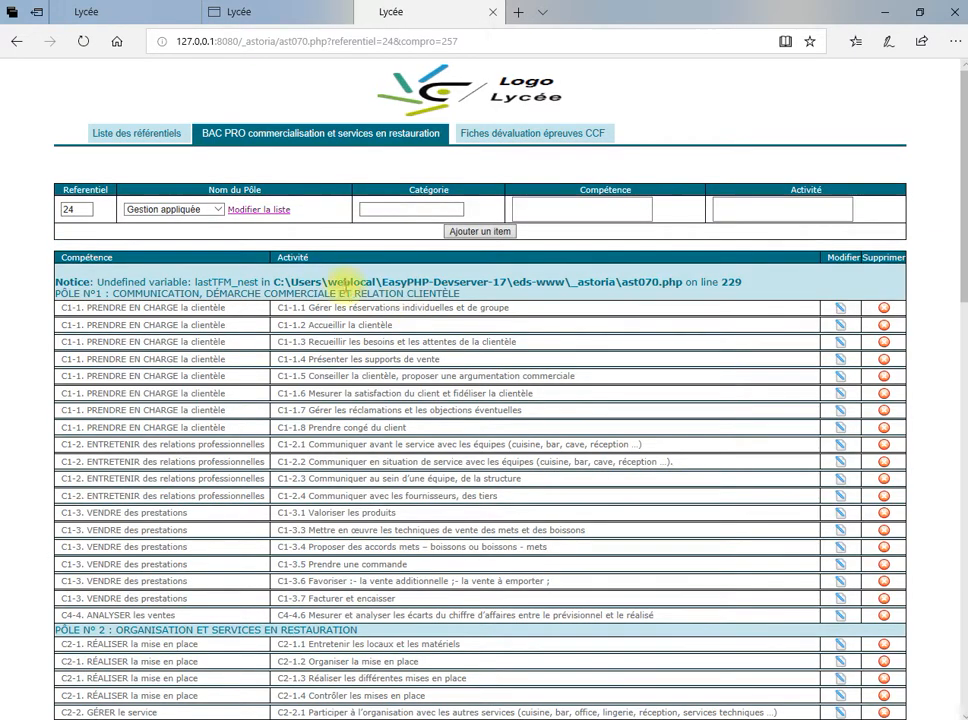
scroll(322, 575, down, 1)
scroll(322, 575, down, 5)
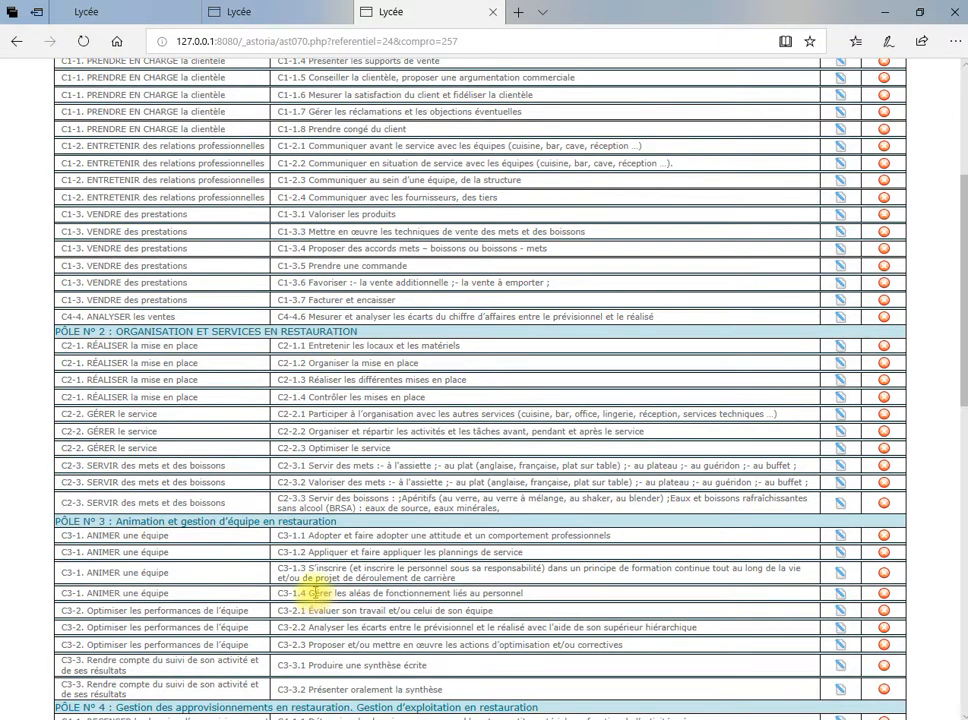
scroll(313, 592, up, 5)
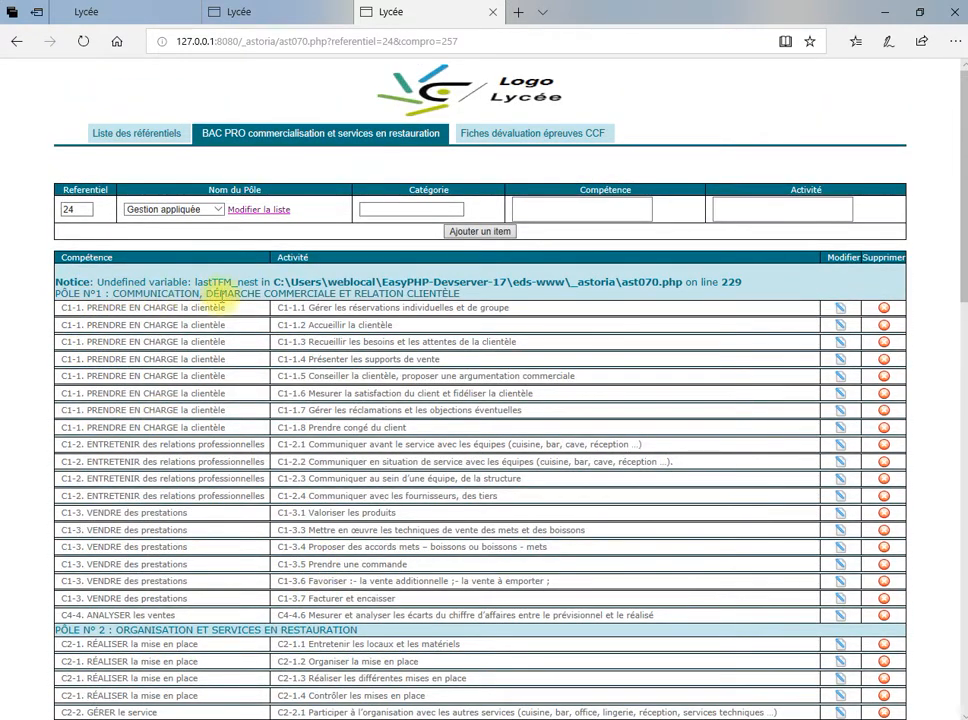
Choose PÔLE N°1 for a new item and copy the pole title COMMUNICATION, DÉMARCHE COMMERCIALE ET RELATION CLIENTÈLE into its category.
scroll(180, 499, down, 2)
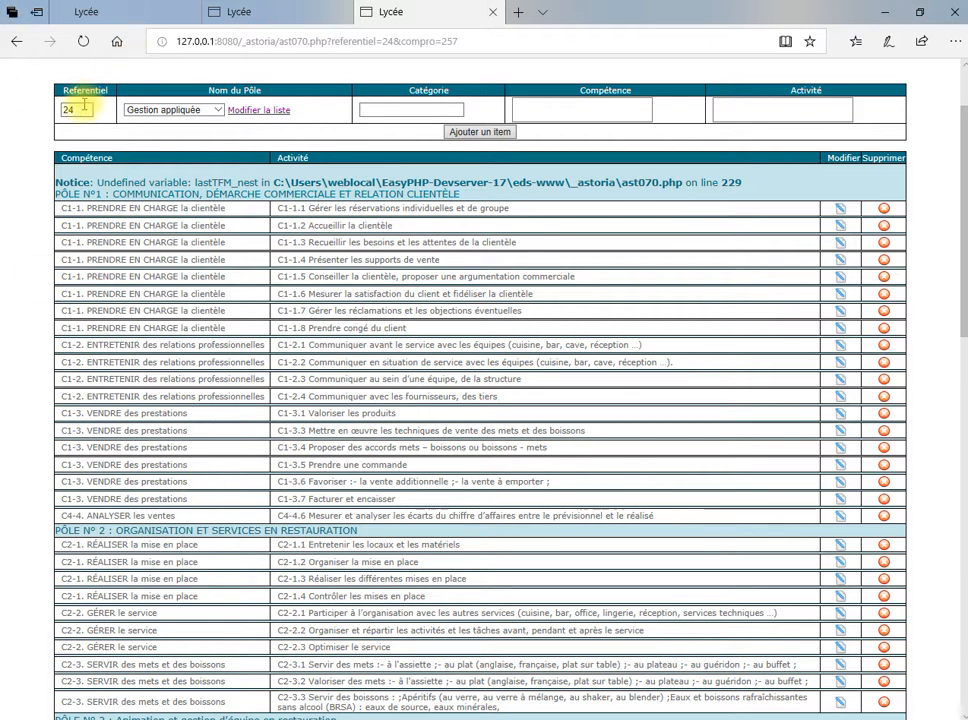
click(219, 109)
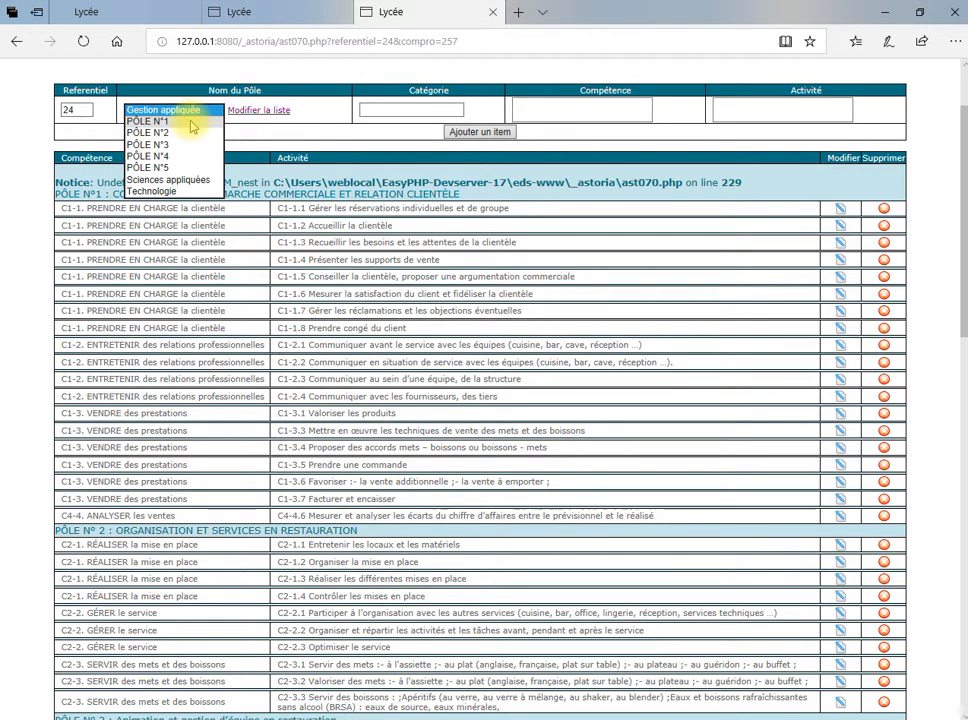
click(192, 125)
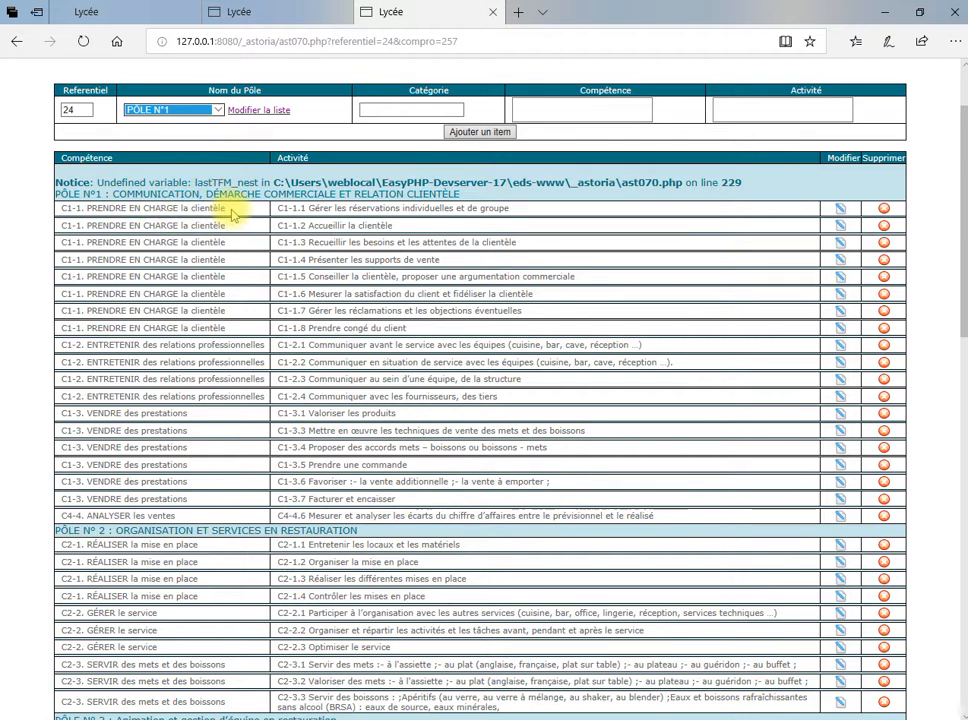
drag(460, 193, 113, 195)
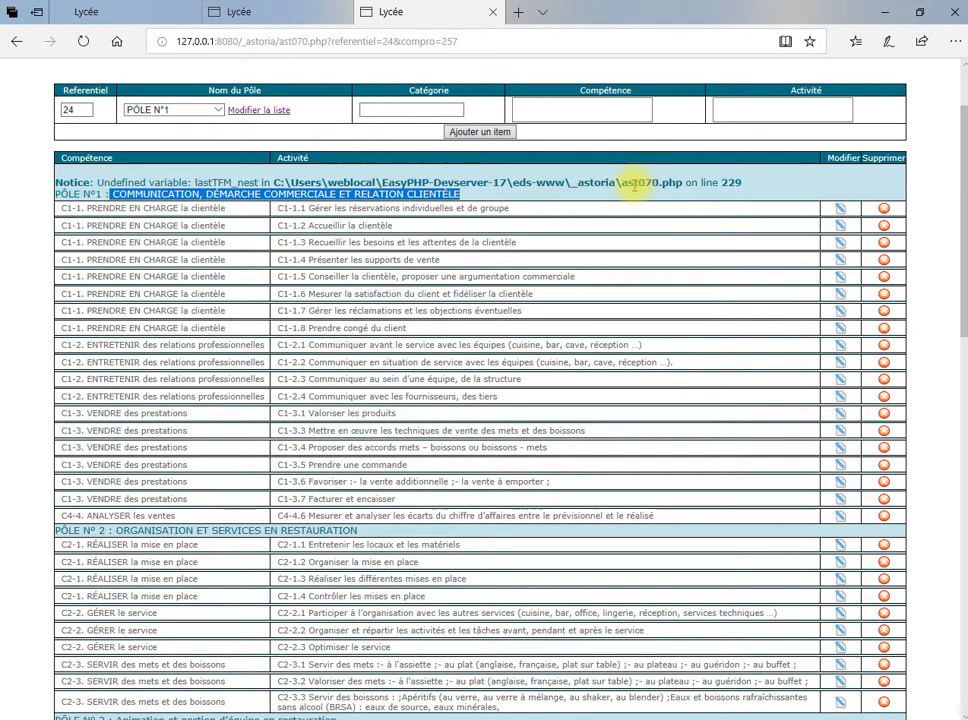
click(398, 110)
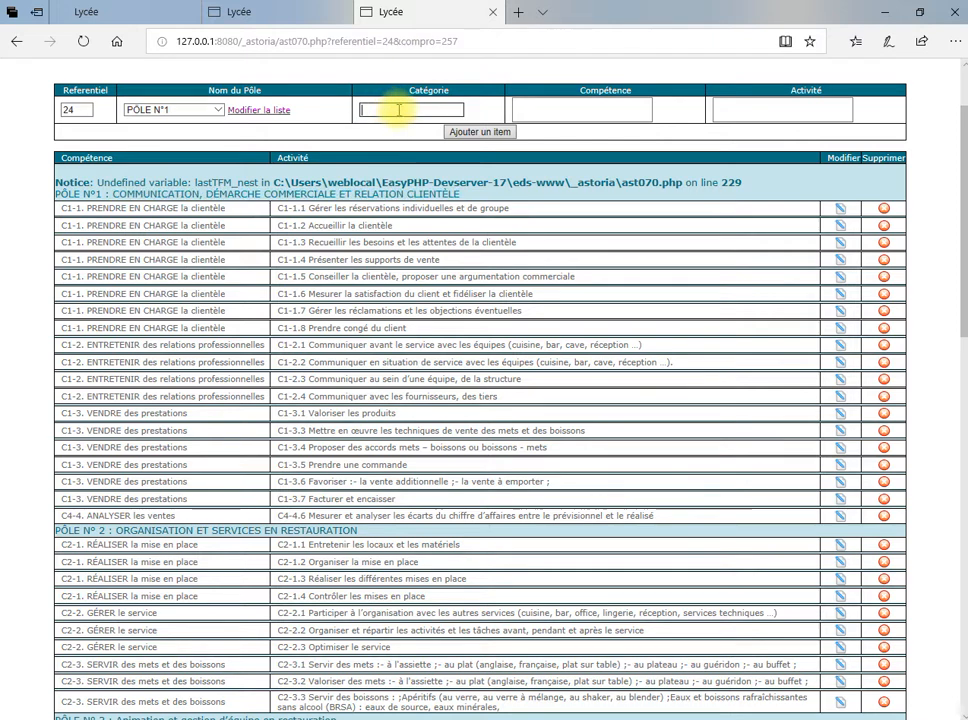
click(459, 114)
text(RELATION CLIENTÈLE)
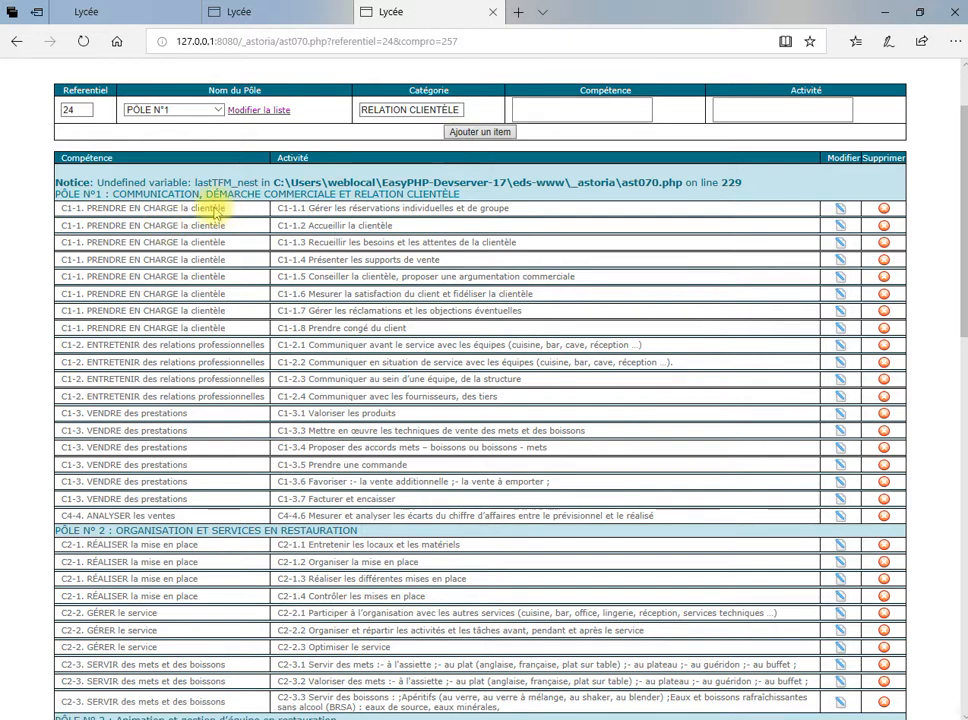
Copy the first listed competence into the new item's competence, making it "C1-1. PRENDRE EN CHARGE la clientèle 2".
drag(228, 210, 50, 203)
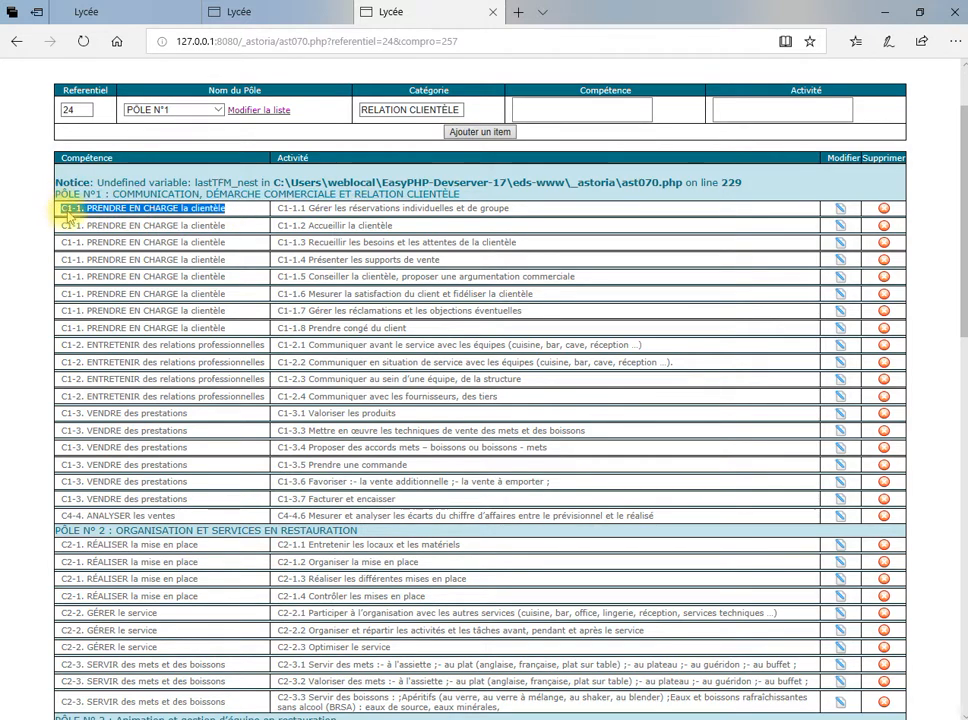
click(560, 111)
text(C1-1. PRENDRE EN CHARGE la clientèle)
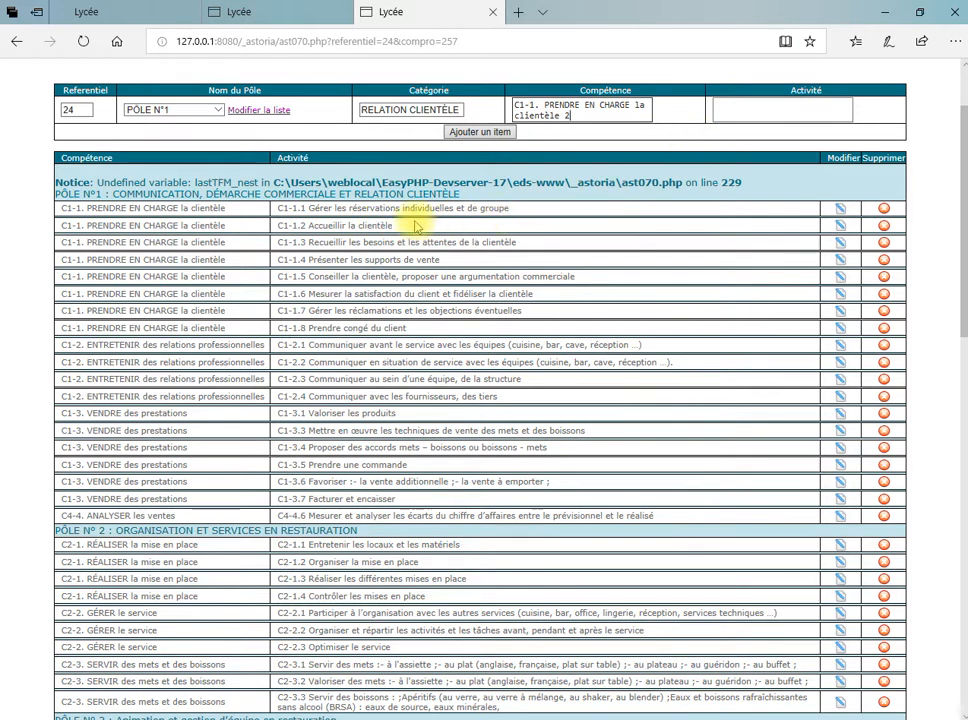
Fill the new item's activity with "C1-1.0 essai", based on the copied C1-1.2 activity, and add the item to the référentiel.
drag(415, 226, 287, 230)
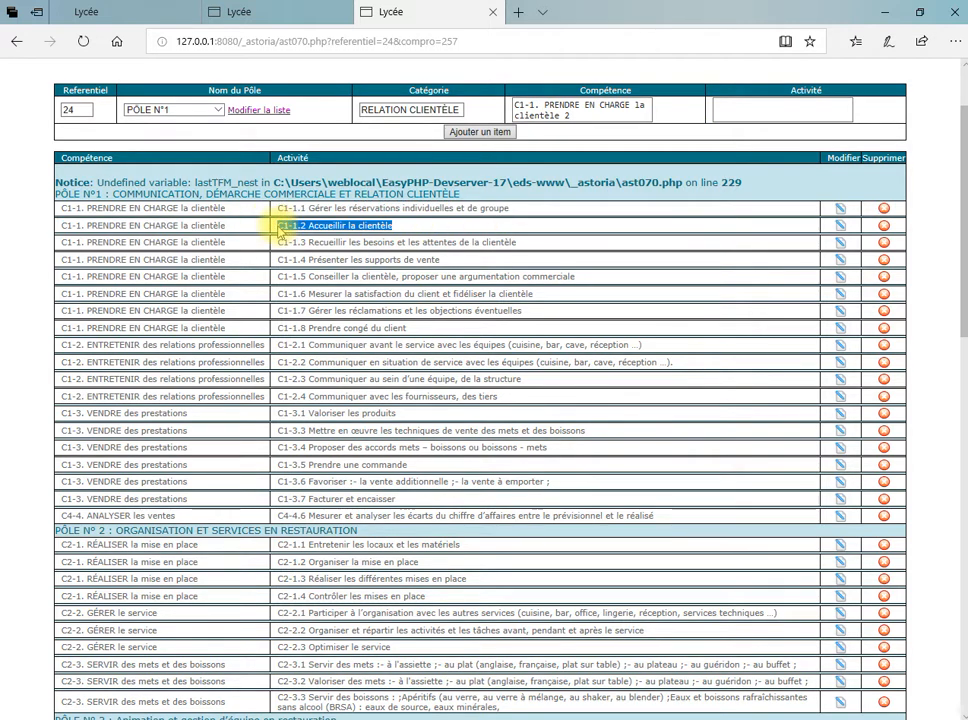
click(762, 114)
text(C1-1.2 Accueillir la clientèle)
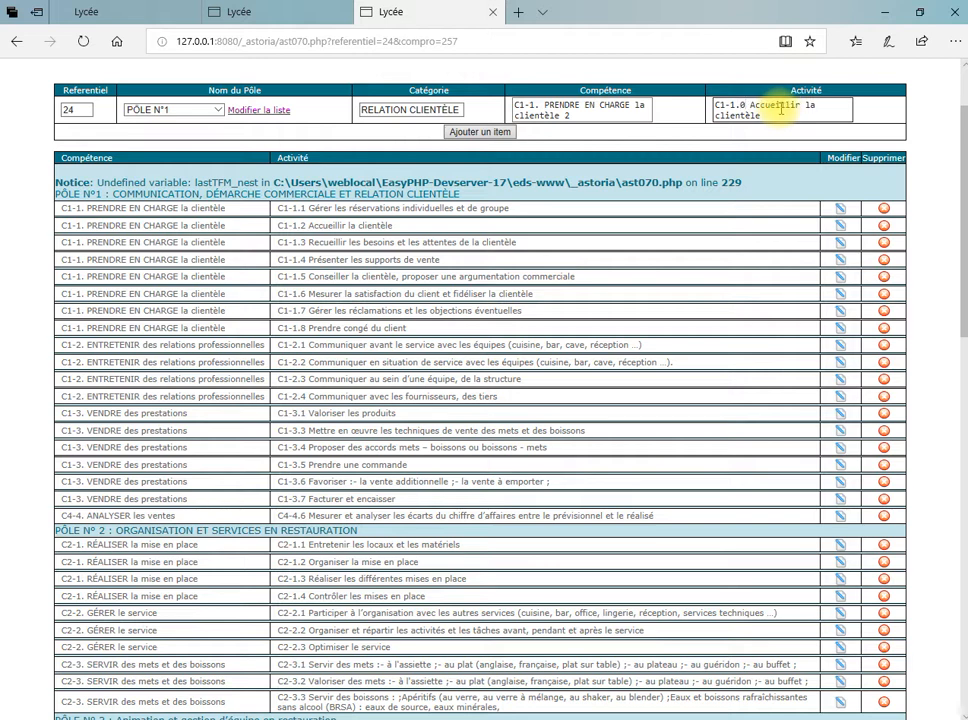
drag(767, 110, 778, 127)
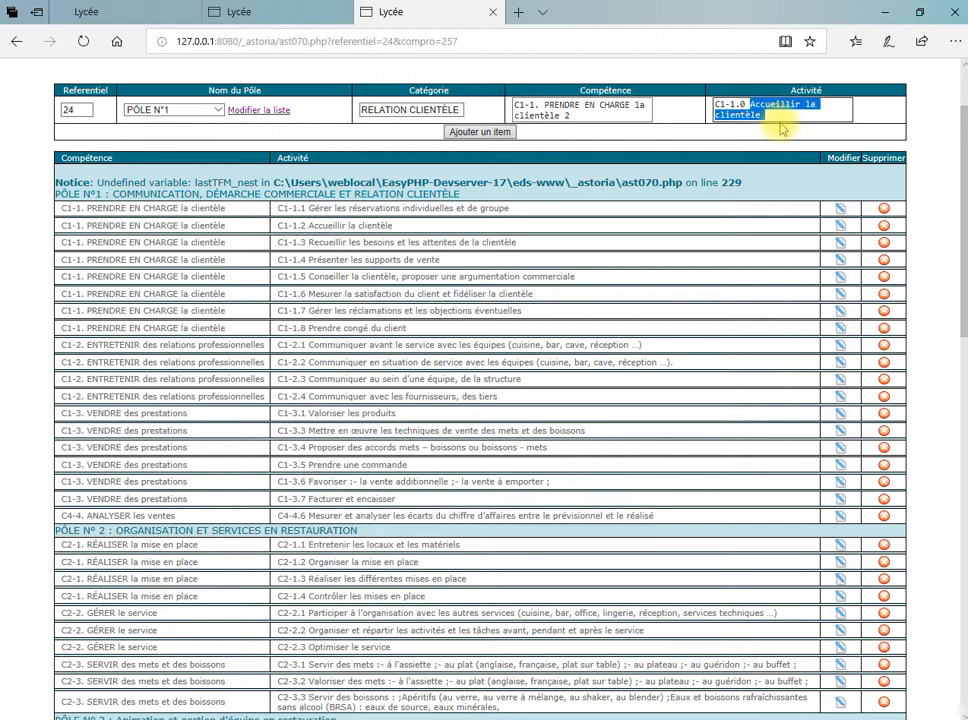
text(essai)
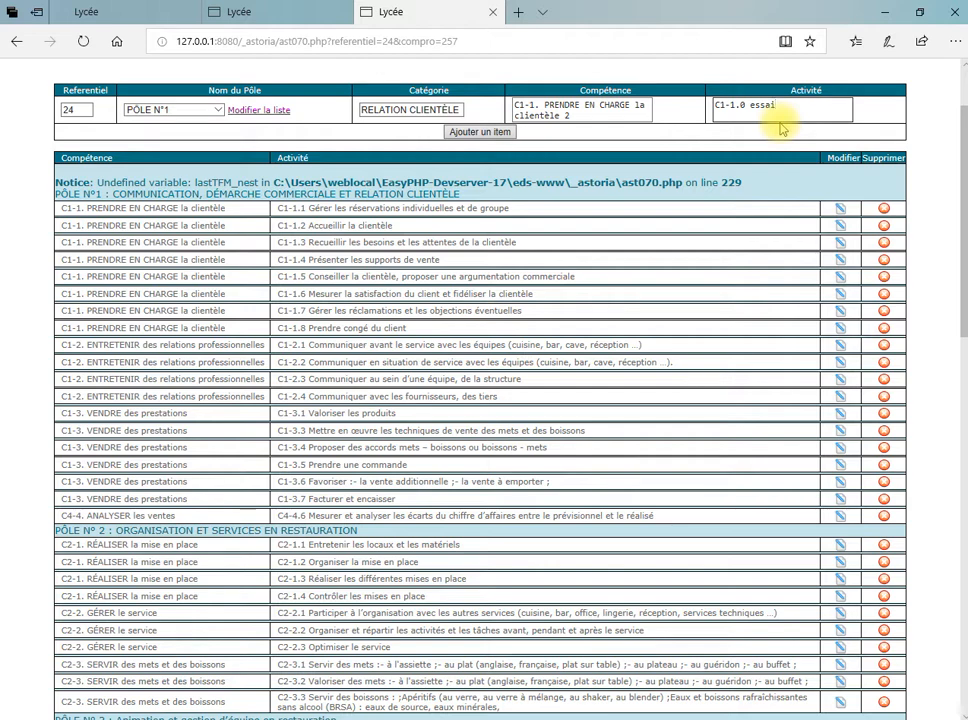
click(479, 133)
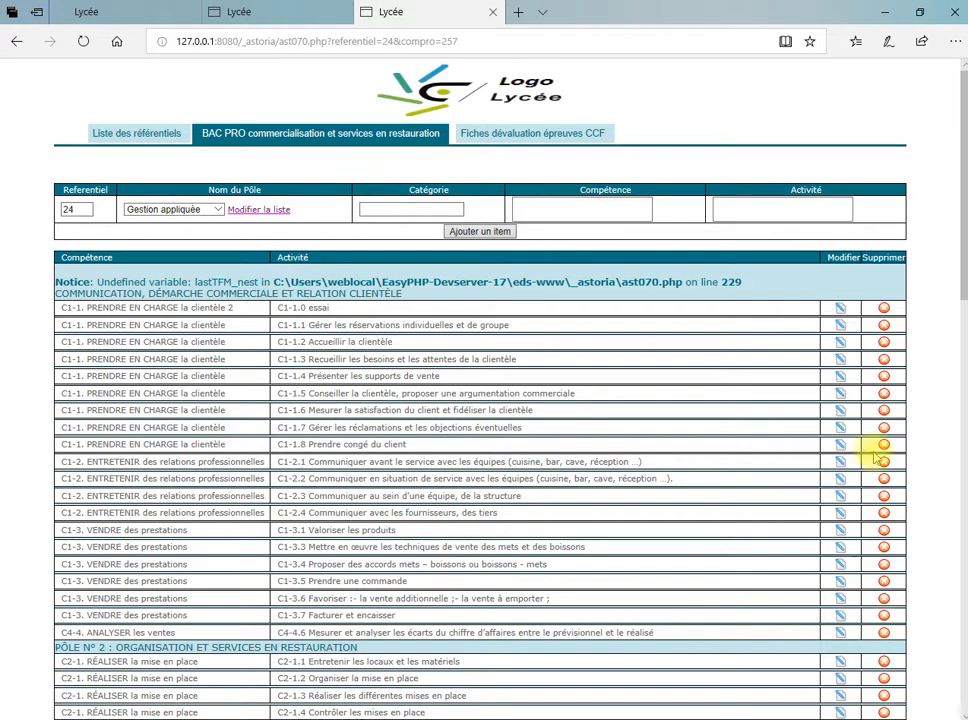
Review the detail form of the "C1-1.0 essai" item without changing it, and delete that item from the référentiel.
click(840, 309)
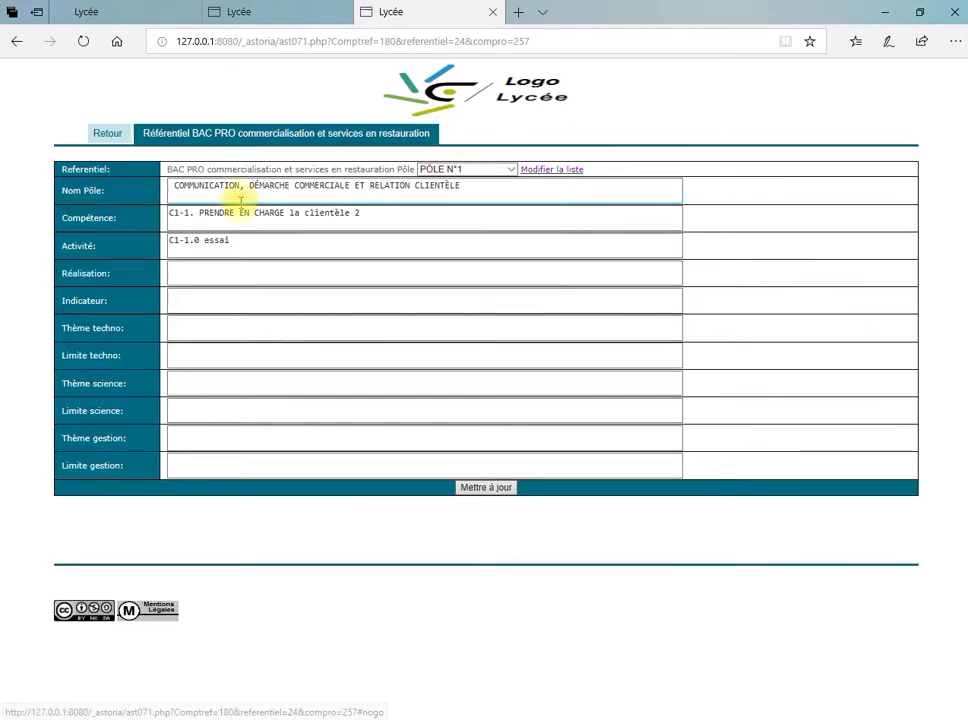
click(245, 238)
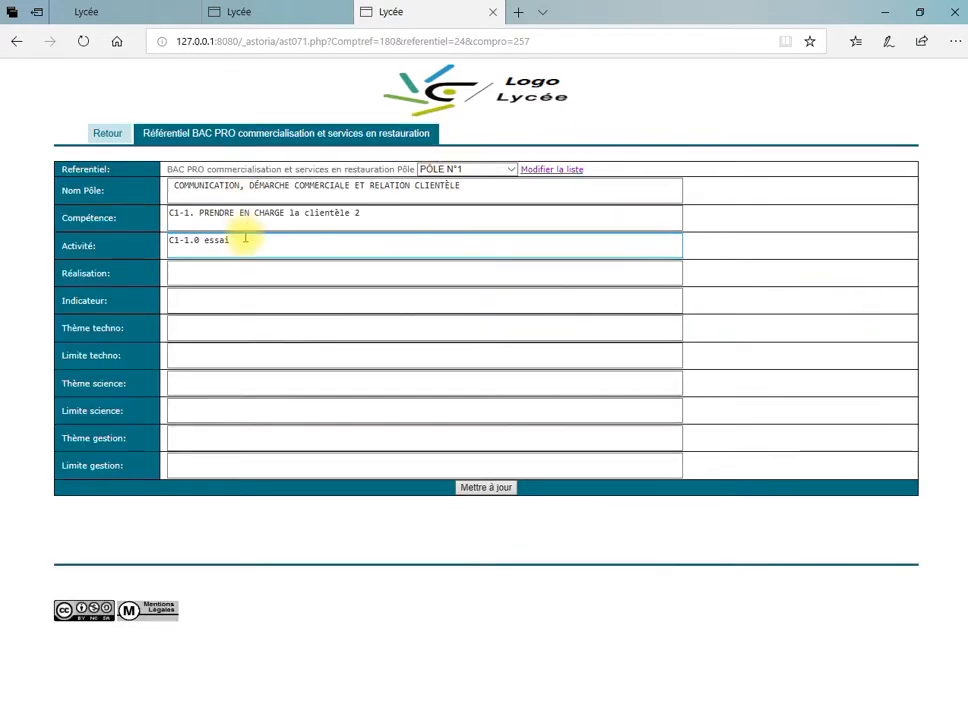
click(117, 140)
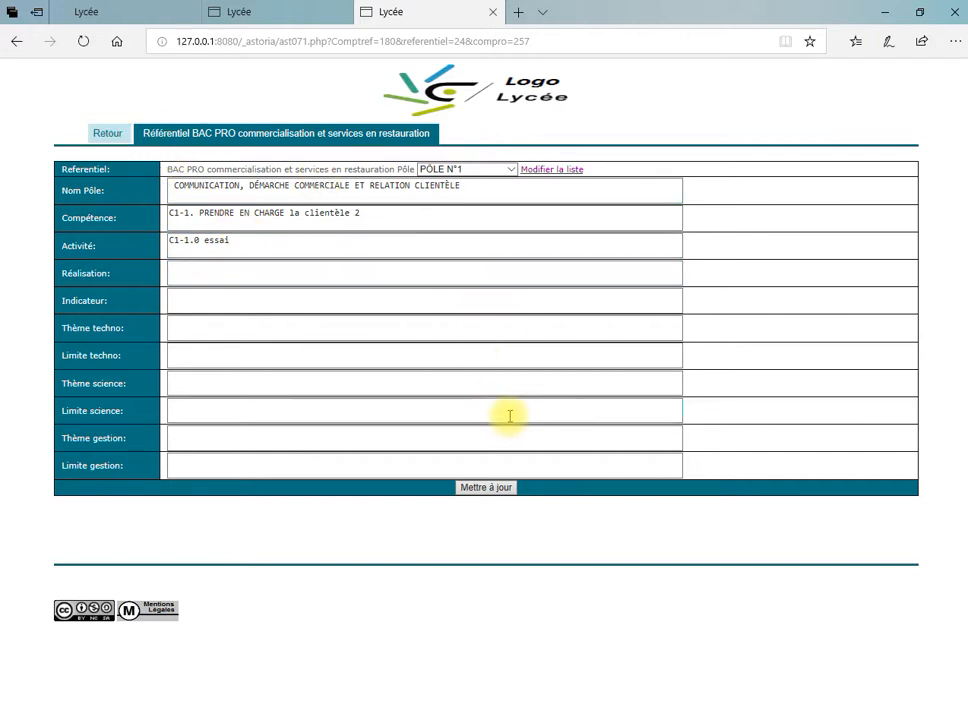
click(117, 138)
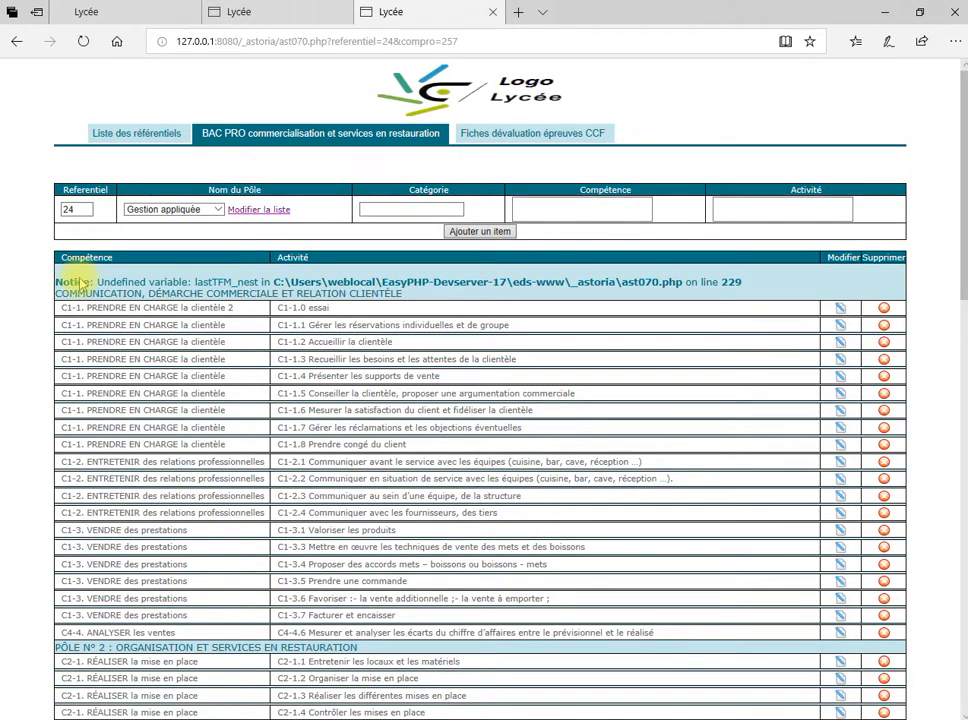
click(884, 309)
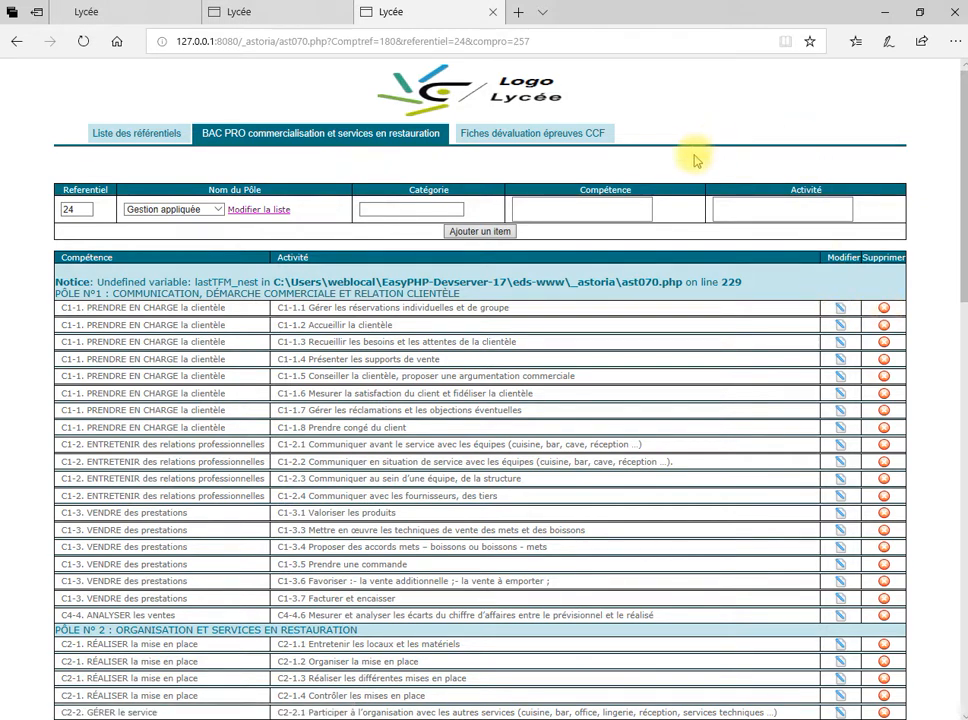
Open the activity C4-1.1 "Déterminer les besoins en consommables et en petits matériels" under PÔLE N° 4 for modification.
scroll(396, 320, down, 3)
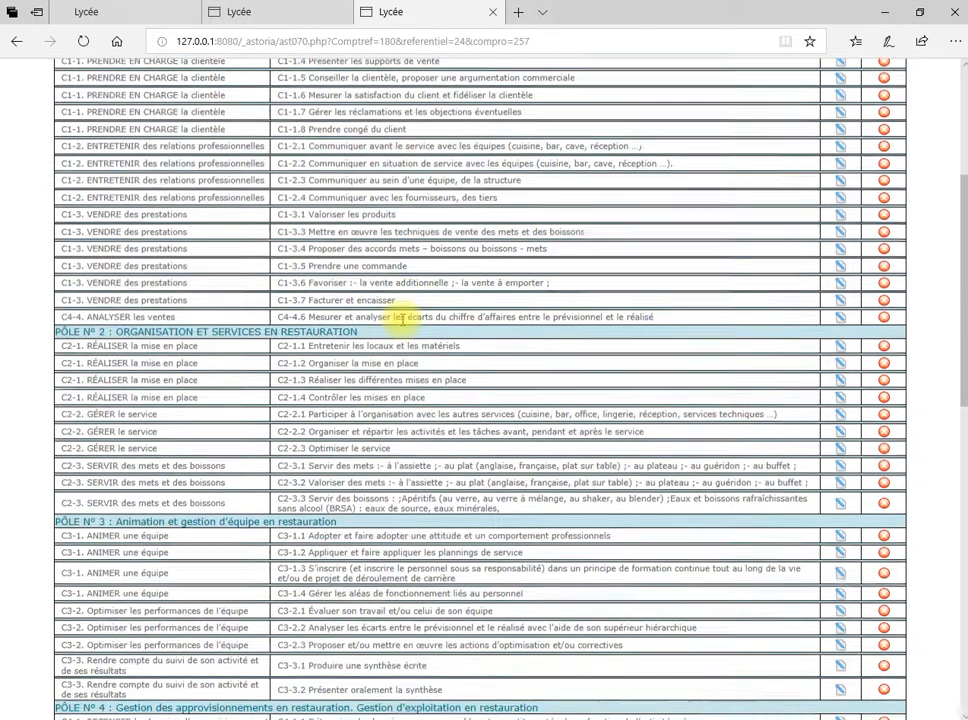
scroll(335, 82, down, 6)
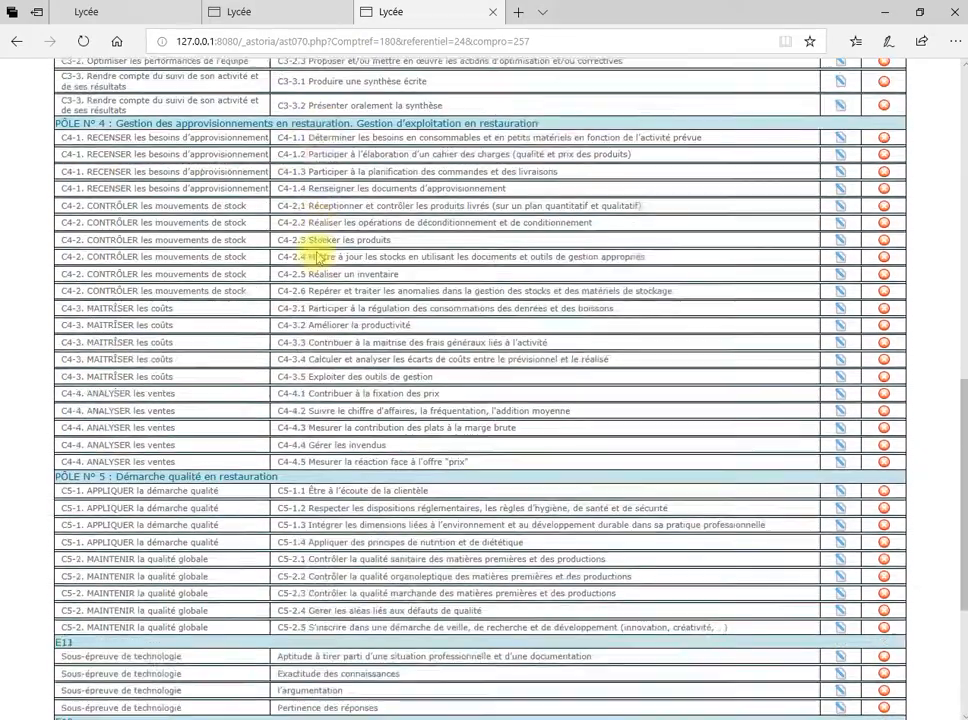
scroll(316, 254, up, 2)
scroll(281, 259, up, 1)
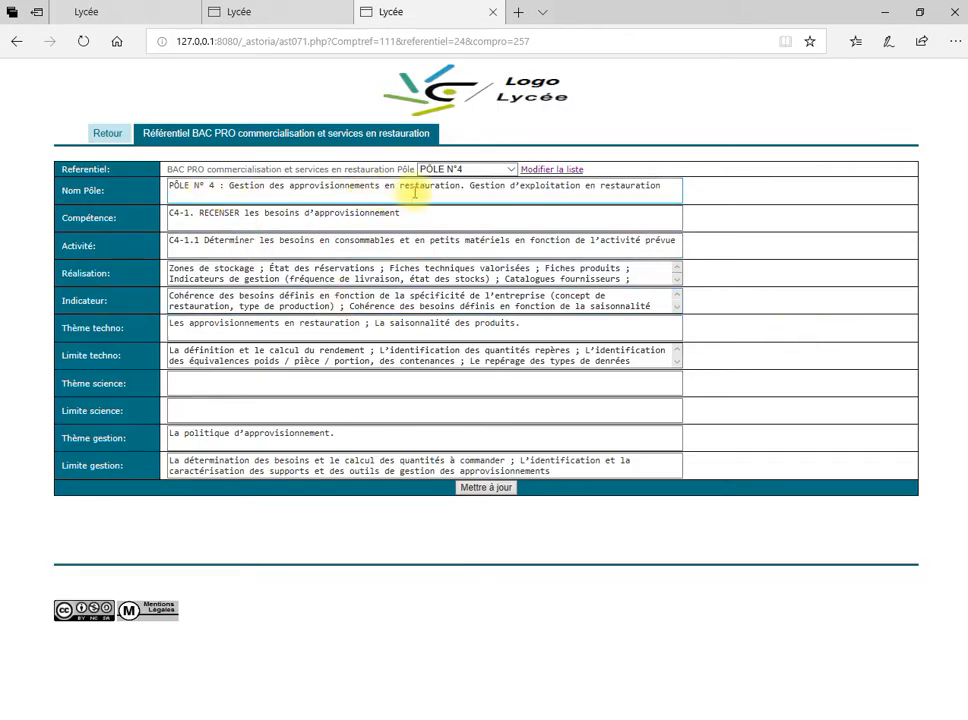
Go through the C4-1.1 item's competence, activity, réalisation, science and gestion fields and update the item with its existing contents.
click(180, 215)
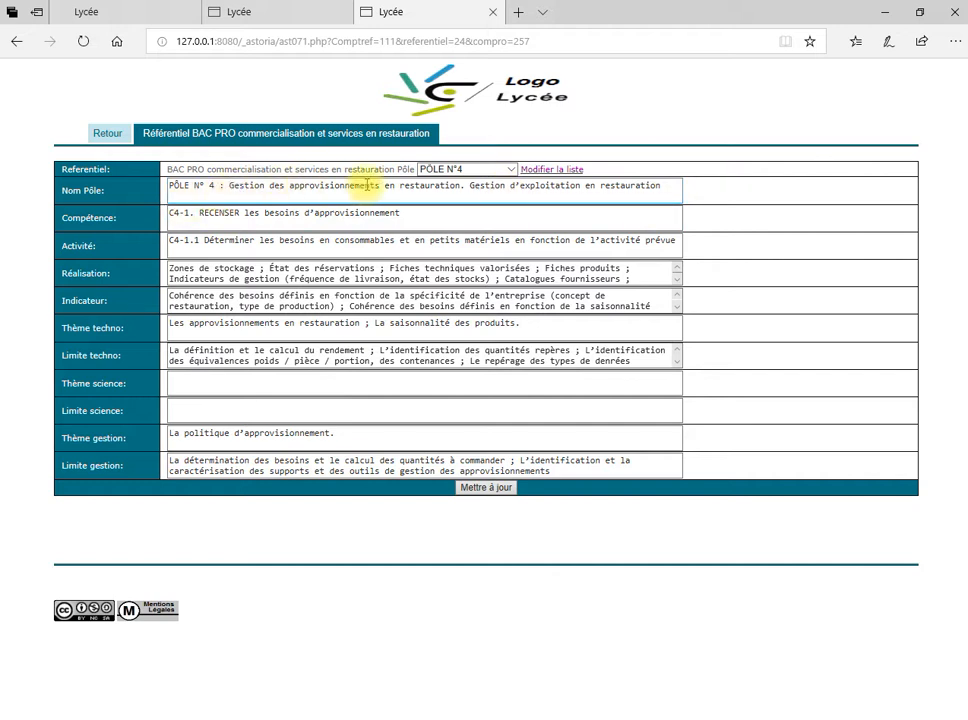
click(213, 247)
click(274, 267)
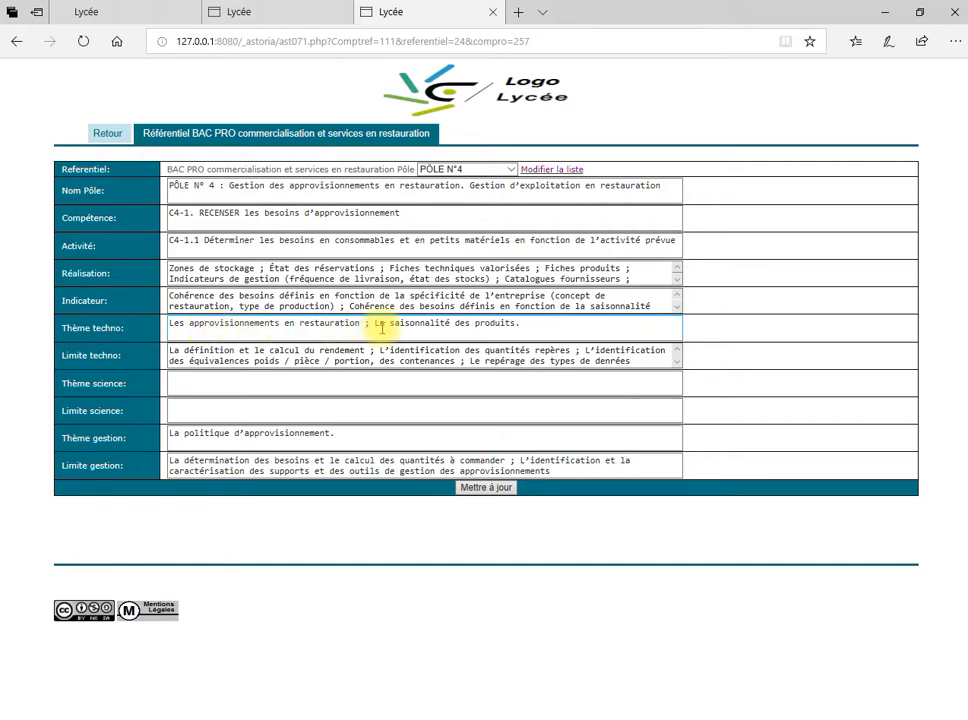
click(246, 383)
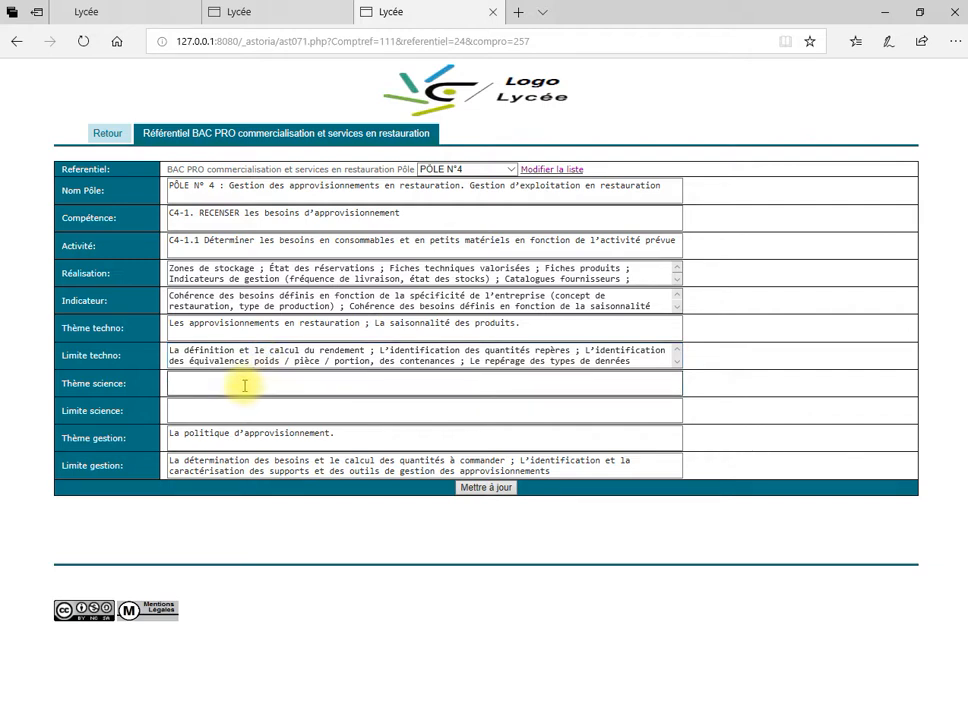
click(193, 436)
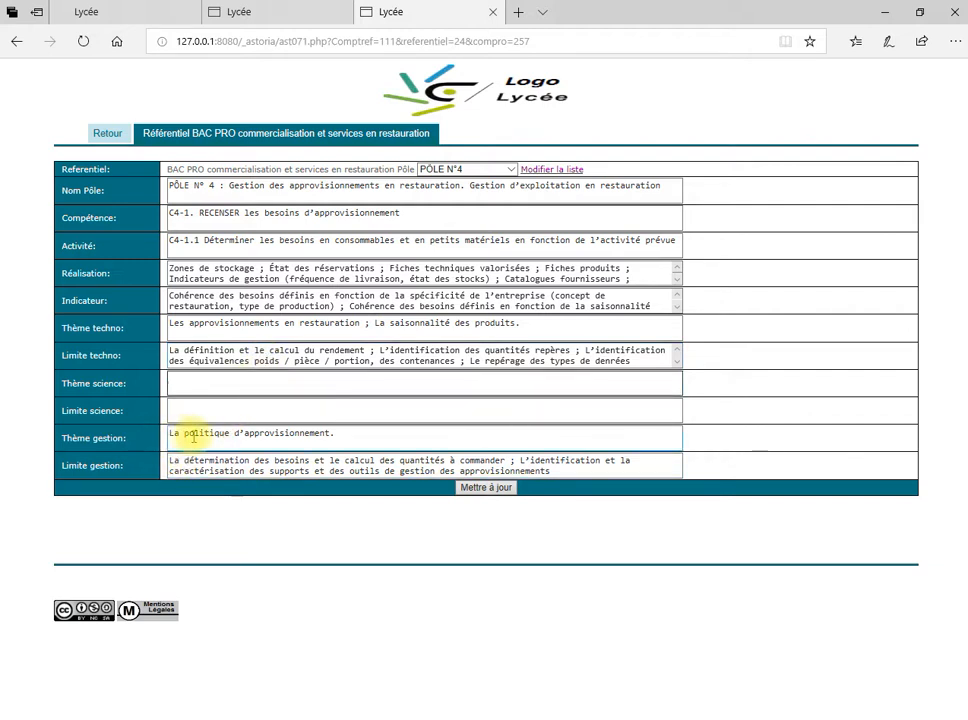
click(533, 460)
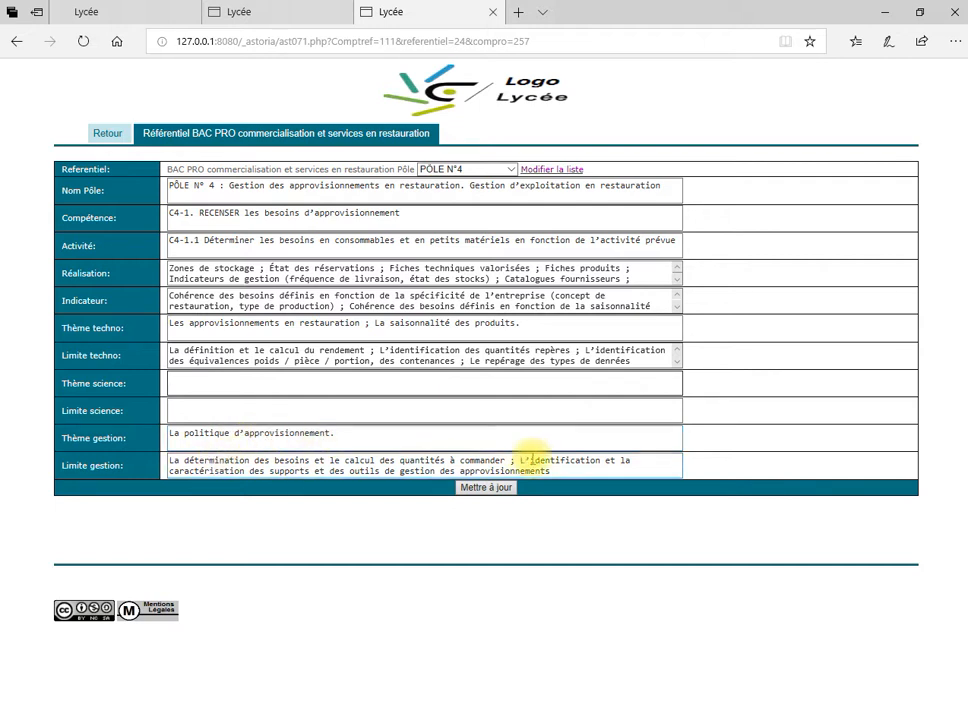
click(400, 372)
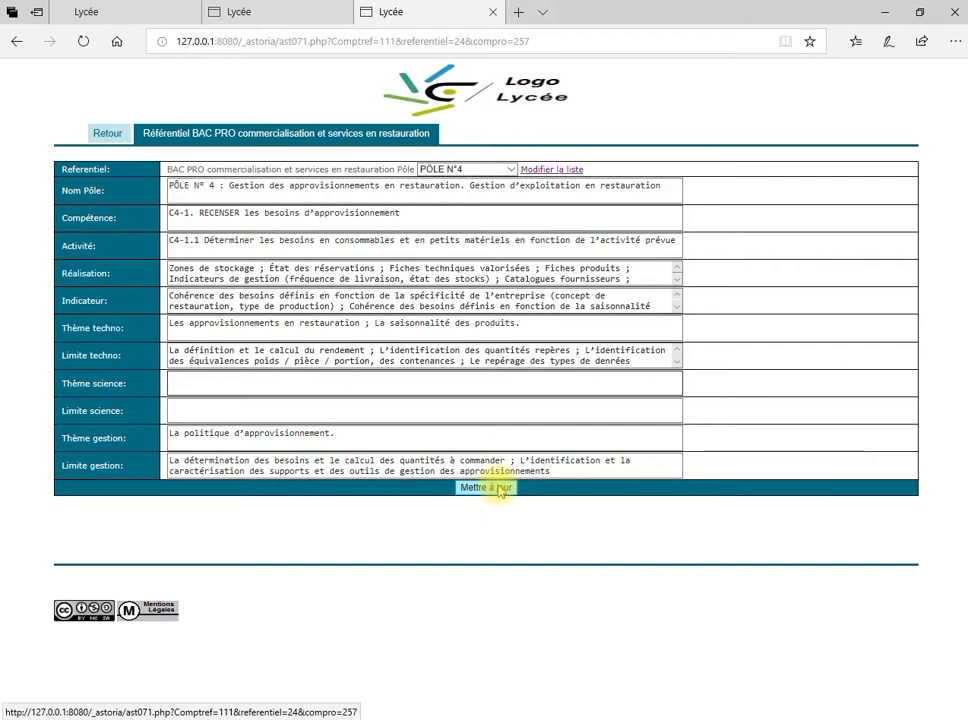
click(499, 490)
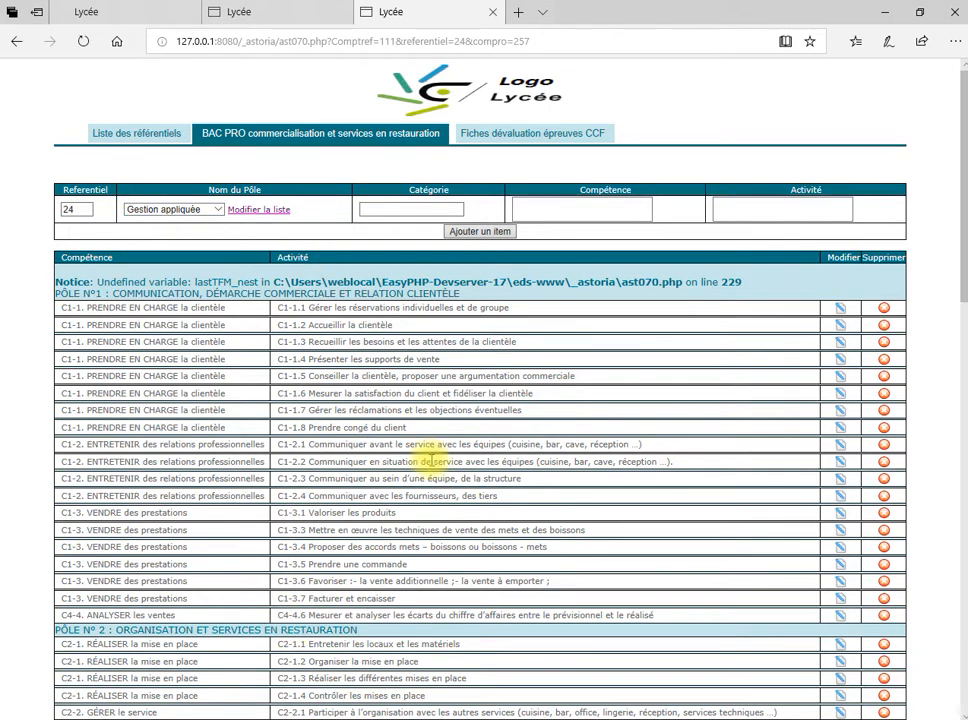
scroll(443, 480, down, 3)
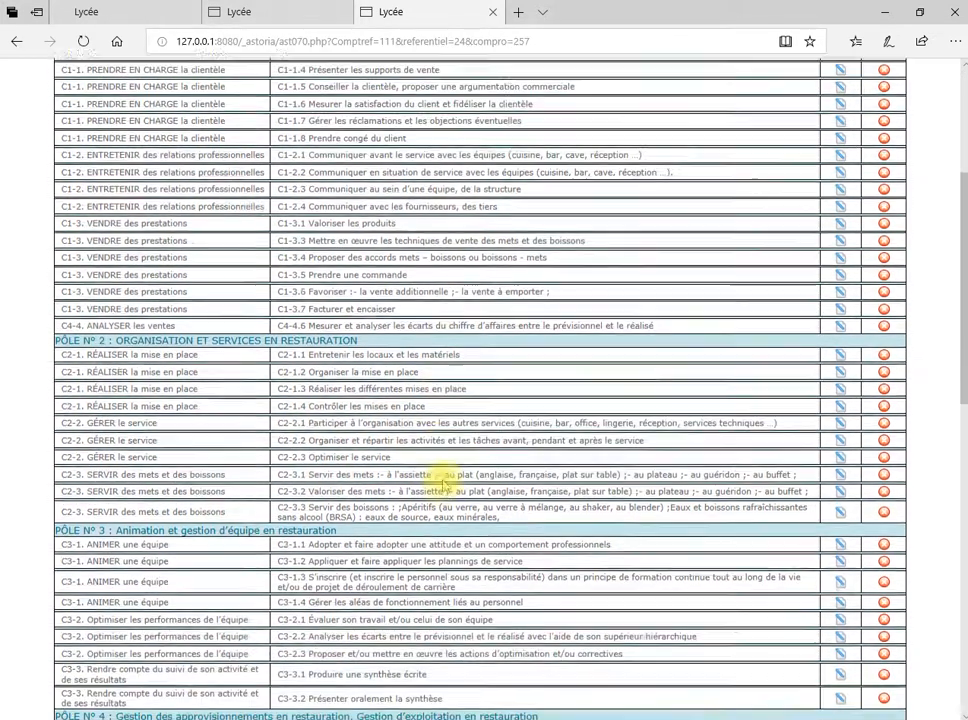
scroll(440, 481, up, 3)
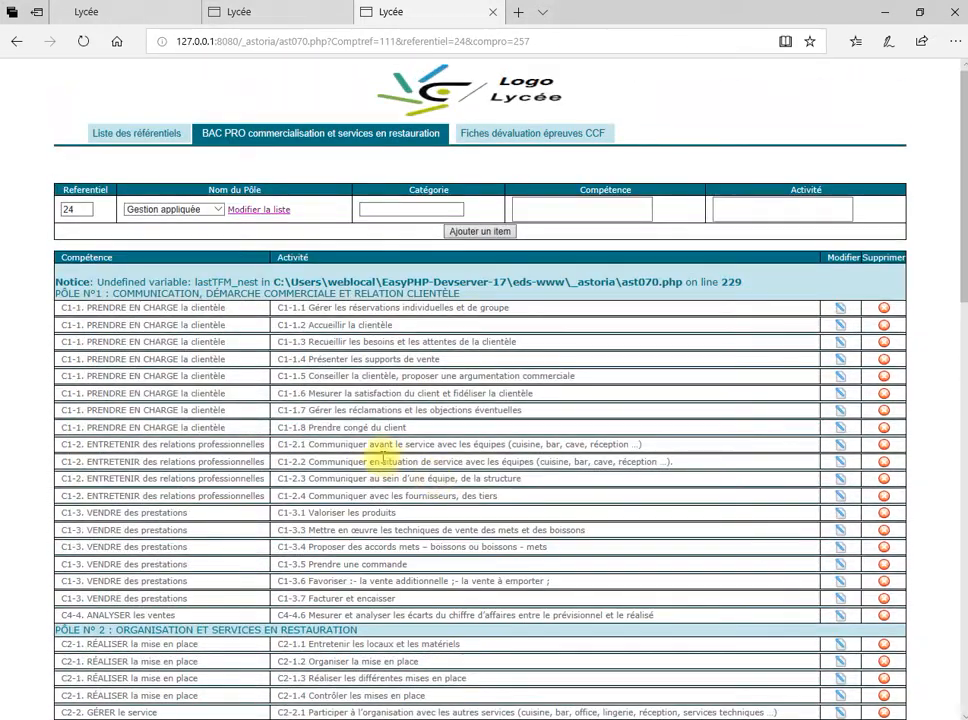